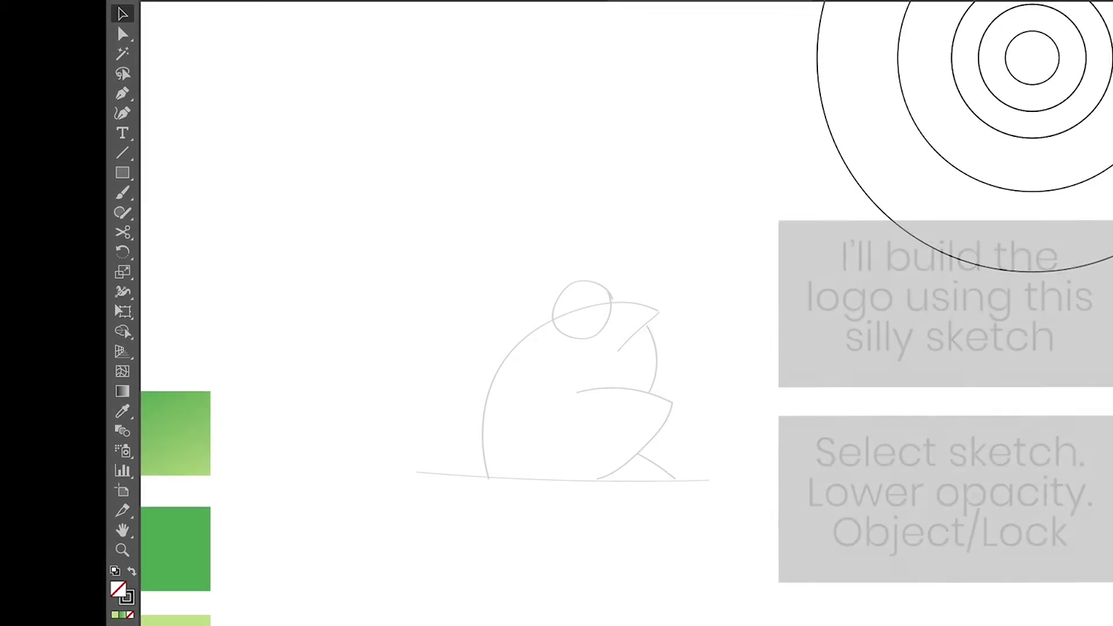
Step: Draw a horizontal base line under the frog sketch and a diagonal mouth line meeting it at the back's lower corner
left_click(123, 153)
mouse_move(390, 477)
left_mouse_down()
mouse_move(791, 475)
mouse_move(730, 478)
left_mouse_up()
left_click(123, 153)
mouse_move(617, 312)
left_mouse_down()
mouse_move(697, 313)
mouse_move(437, 551)
mouse_move(442, 525)
left_mouse_up()
left_click_drag(658, 311, 685, 284)
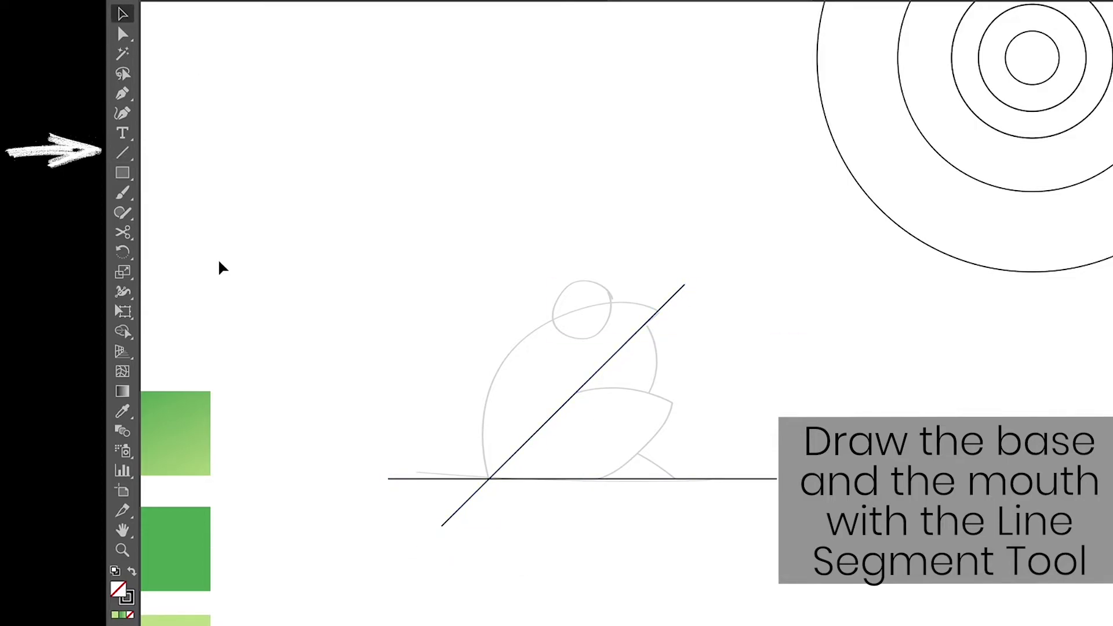
Step: Place a large Golden Ratio circle along the sketched back, passing through the intersection of the two lines, and check it in outline mode
mouse_move(913, 121)
left_mouse_down()
mouse_move(538, 500)
mouse_move(497, 495)
mouse_move(432, 524)
left_mouse_up()
scroll(491, 478, "up", 6)
key("ctrl+y")
key("ctrl+y")
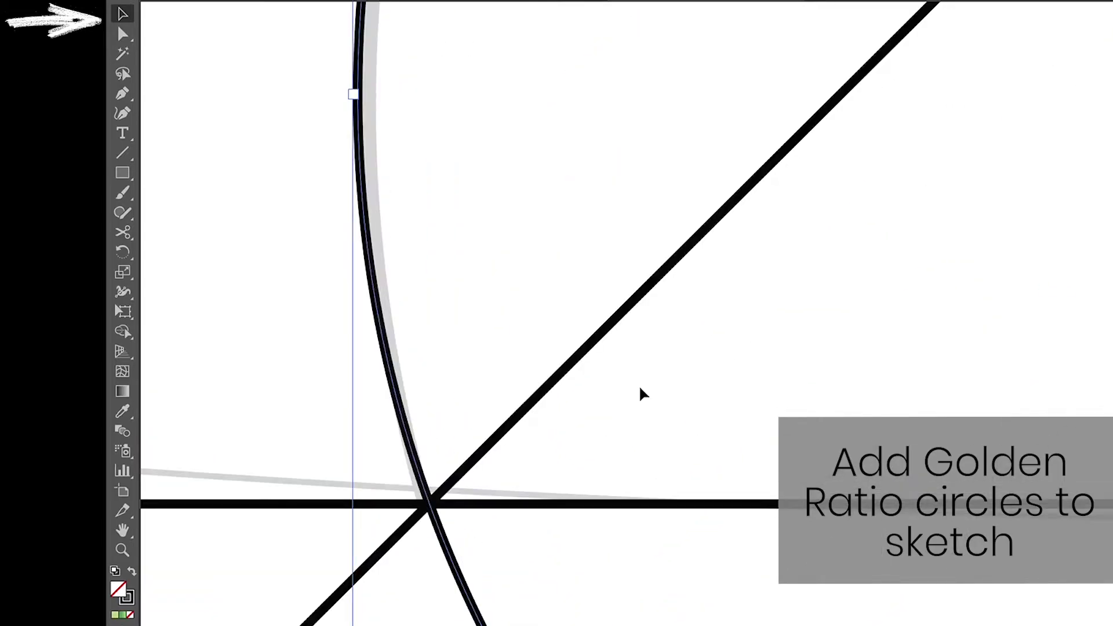
scroll(649, 386, "down", 6)
scroll(735, 361, "down", 4)
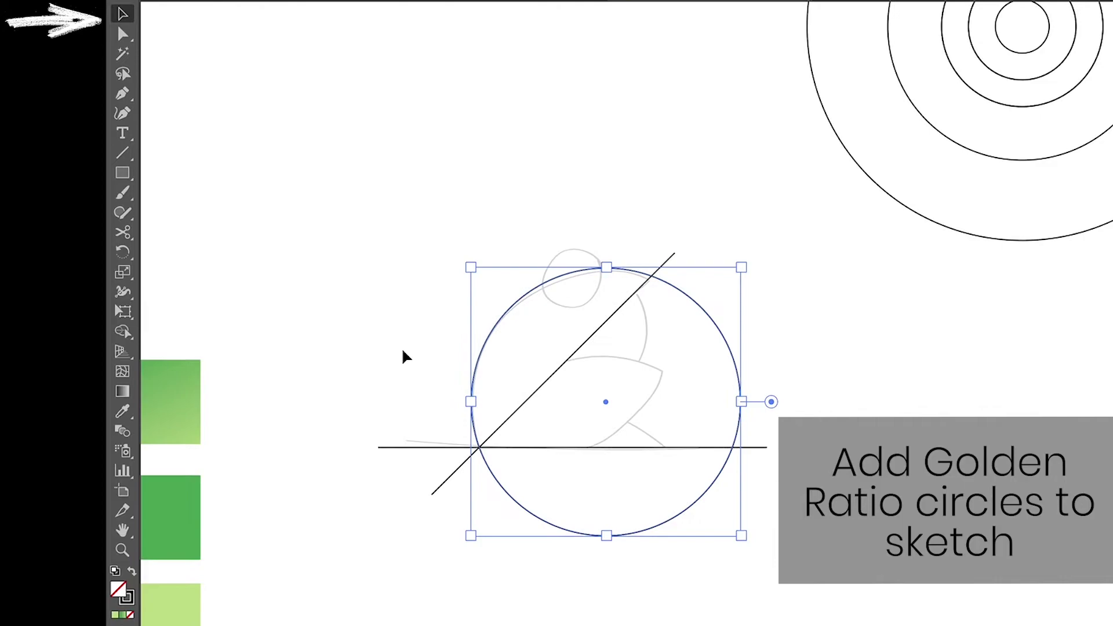
Step: Place another large circle along the front curve of the leg and align it to the lines' intersection in outline mode
mouse_move(1013, 159)
left_mouse_down()
mouse_move(551, 462)
mouse_move(514, 472)
mouse_move(524, 455)
mouse_move(479, 455)
left_mouse_up()
scroll(474, 447, "up", 4)
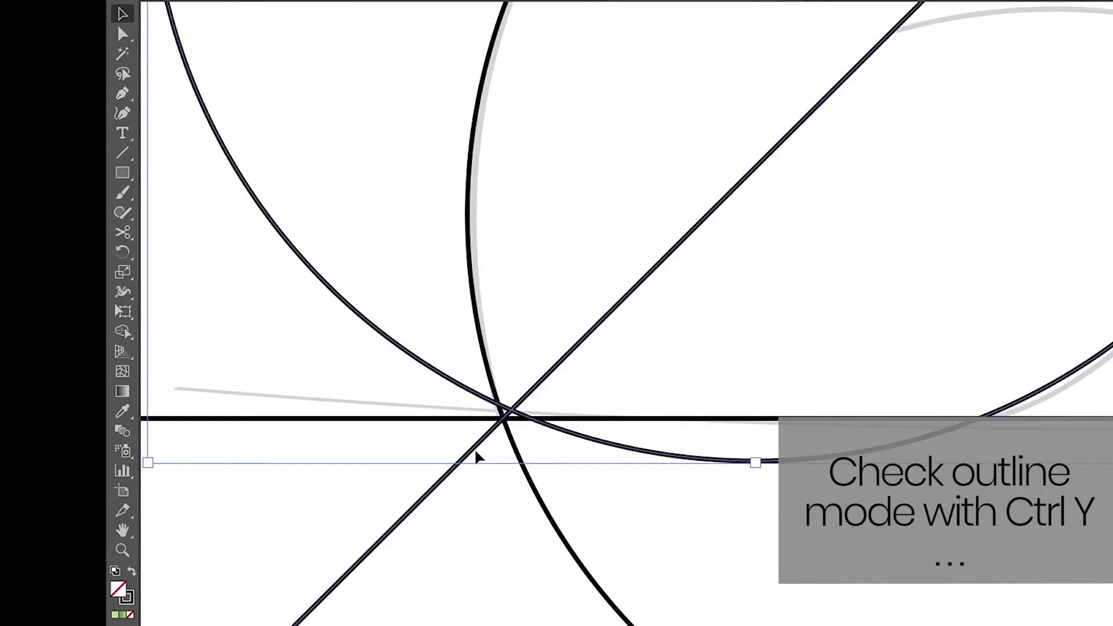
key("ctrl+y")
left_click_drag(543, 439, 526, 444)
key("ctrl+y")
scroll(817, 363, "down", 4)
Step: Duplicate a large circle to follow the top of the thigh and align it to the shared intersection in outline mode
left_click_drag(823, 365, 637, 421)
left_click_drag(1003, 159, 888, 515, "alt")
left_click_drag(1024, 346, 728, 450)
scroll(458, 462, "up", 4)
key("ctrl+y")
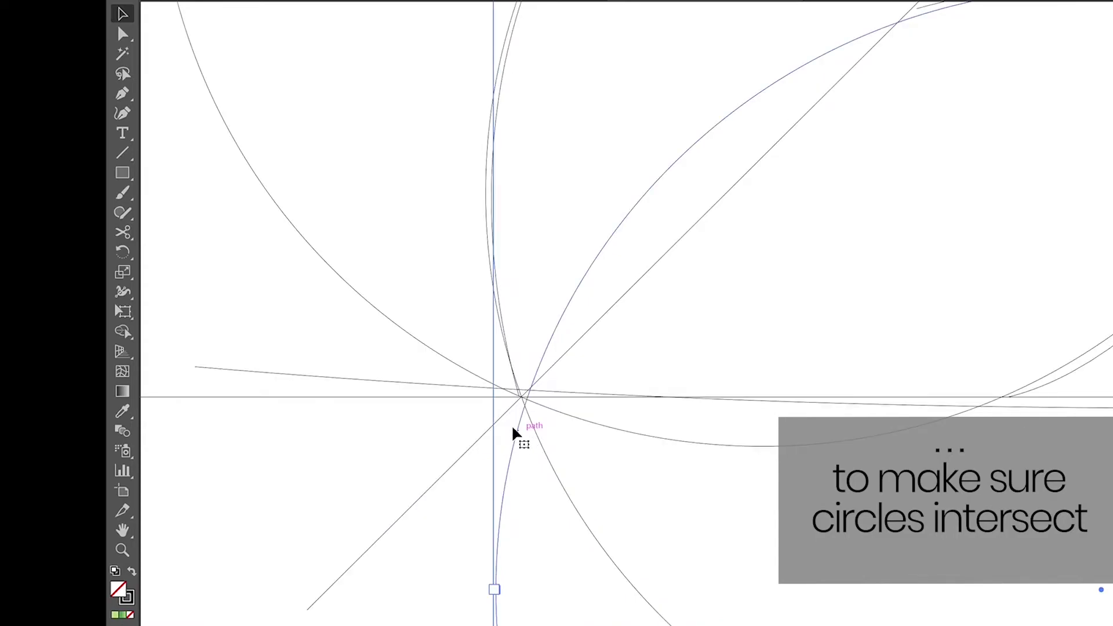
left_click_drag(512, 428, 508, 422)
key("ctrl+y")
scroll(737, 373, "down", 4)
Step: Duplicate the thigh circle lower down for the foot curve and align it to the shared intersection in outline mode
left_click_drag(737, 374, 529, 310)
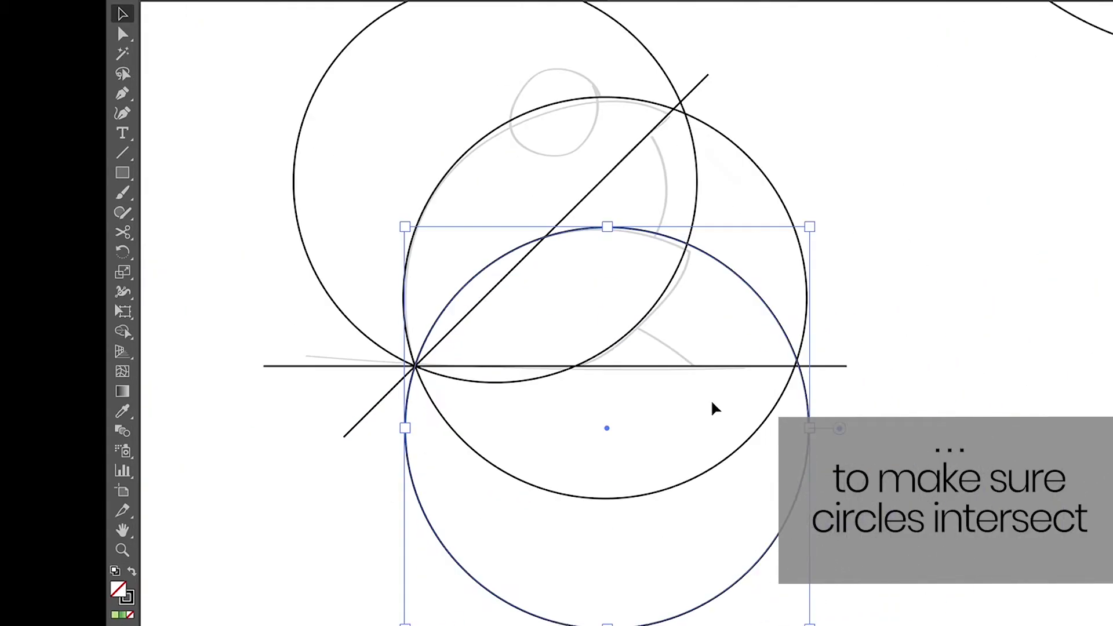
left_click_drag(742, 295, 703, 377, "alt")
scroll(415, 365, "up", 5)
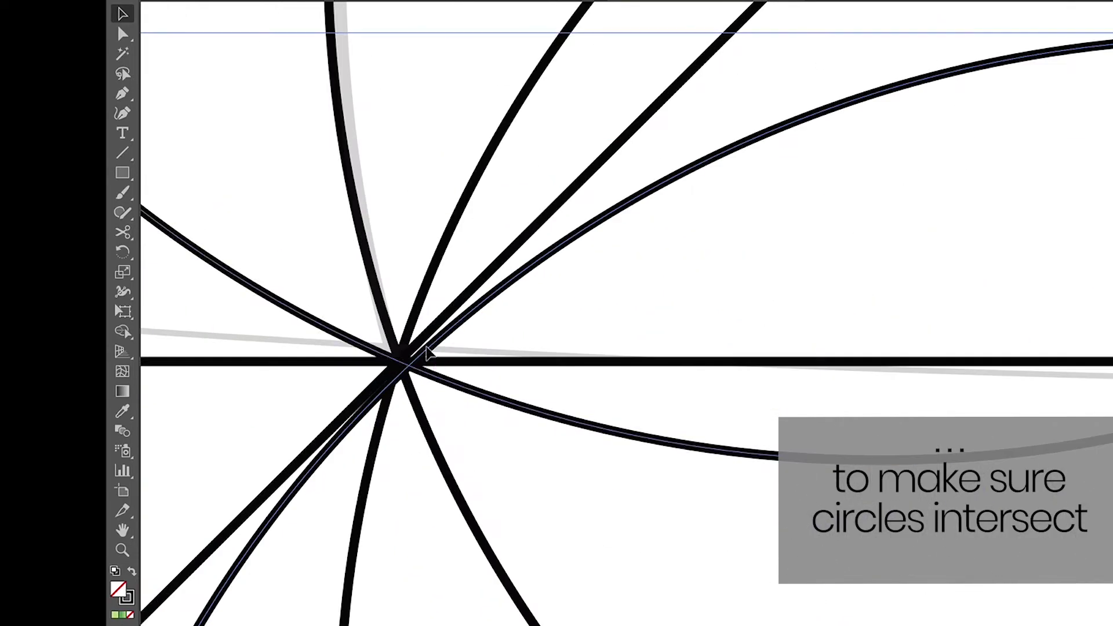
key("ctrl+y")
left_click_drag(480, 294, 472, 286)
key("ctrl+y")
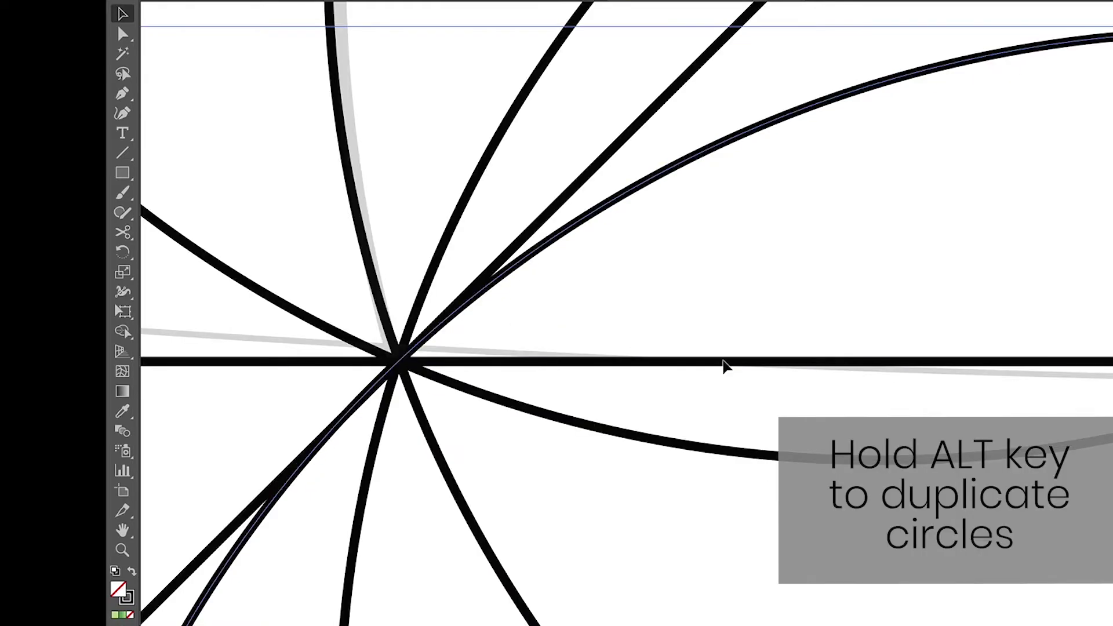
scroll(739, 360, "down", 5)
Step: Duplicate the leg-front circle slightly sideways so its edge follows the sketched throat
left_click_drag(814, 301, 664, 361)
scroll(753, 360, "down", 1)
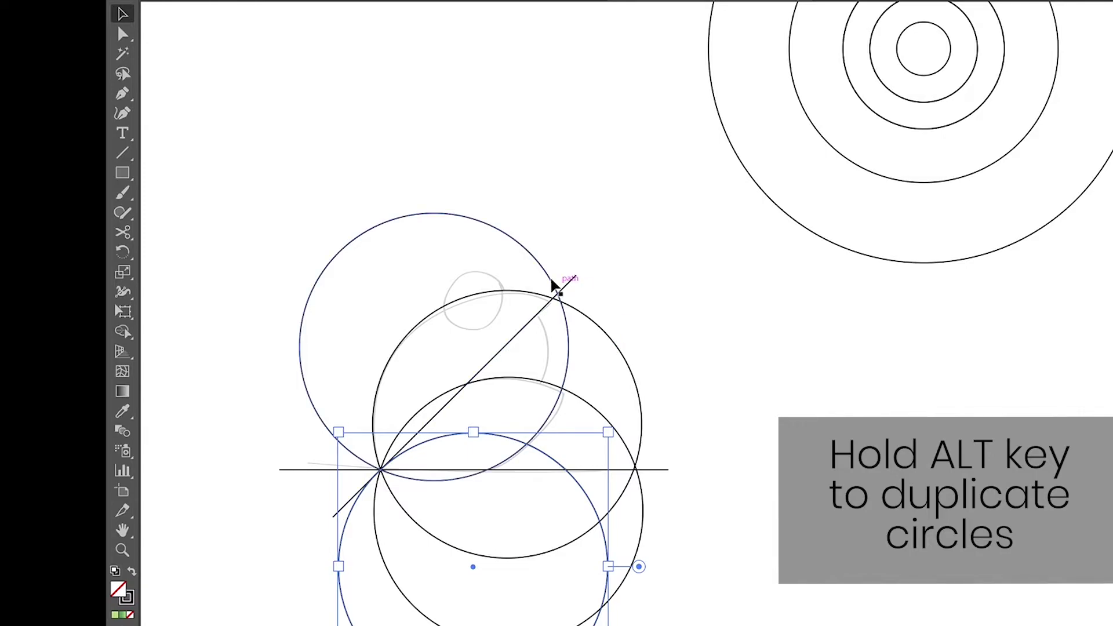
left_click_drag(551, 285, 535, 285)
Step: Place the smallest Golden Ratio circle over the sketched eye with a slightly offset duplicate of the same size
left_click_drag(911, 74, 461, 313)
scroll(464, 307, "up", 3)
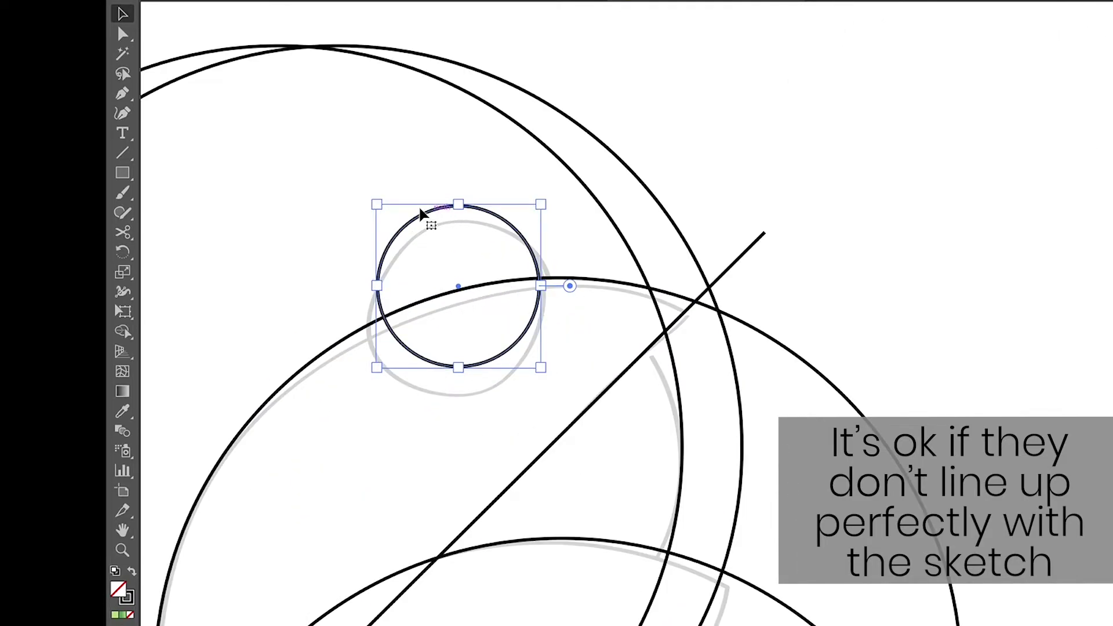
left_click_drag(421, 214, 412, 235)
key("ctrl+z")
key("ctrl+z")
left_click(271, 169)
scroll(477, 367, "down", 3)
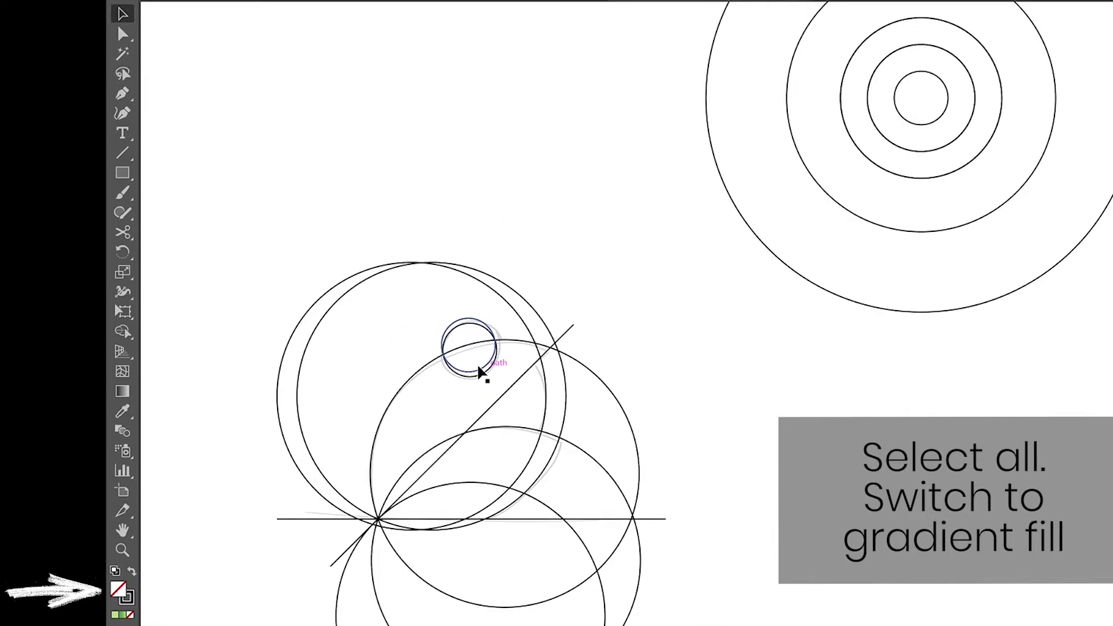
Step: Select all the circles and lines of the frog and give them a gradient fill
left_click_drag(477, 366, 521, 330)
scroll(686, 419, "down", 1)
mouse_move(316, 189)
left_mouse_down()
mouse_move(738, 621)
mouse_move(778, 613)
left_mouse_up()
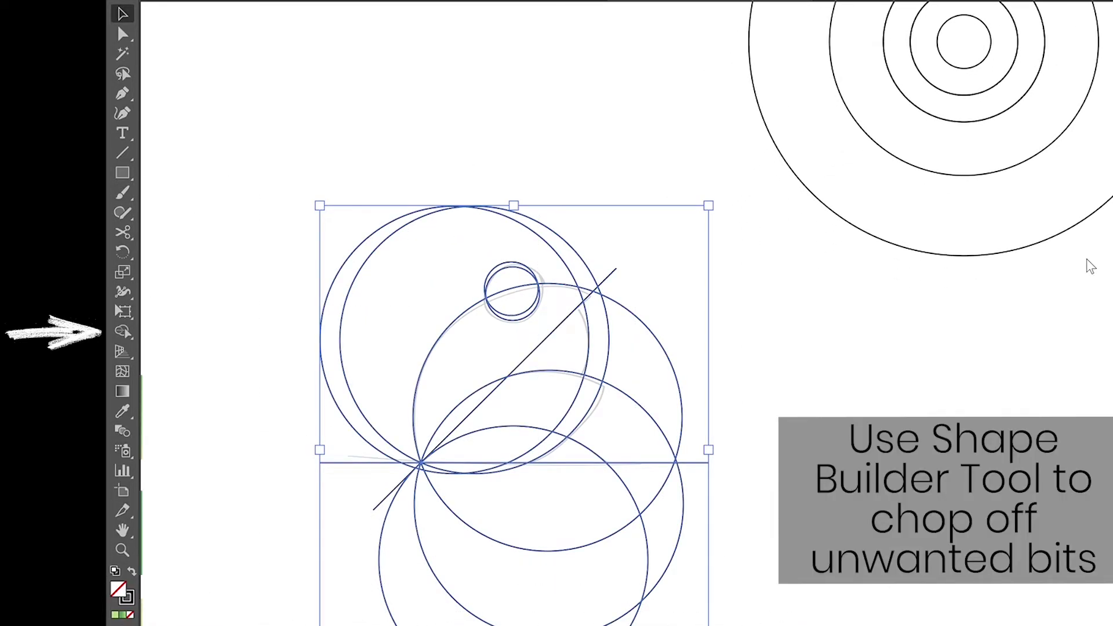
key("period")
Step: Remove the circle regions above the frog's back and below the base line with the Shape Builder tool
left_click(122, 331)
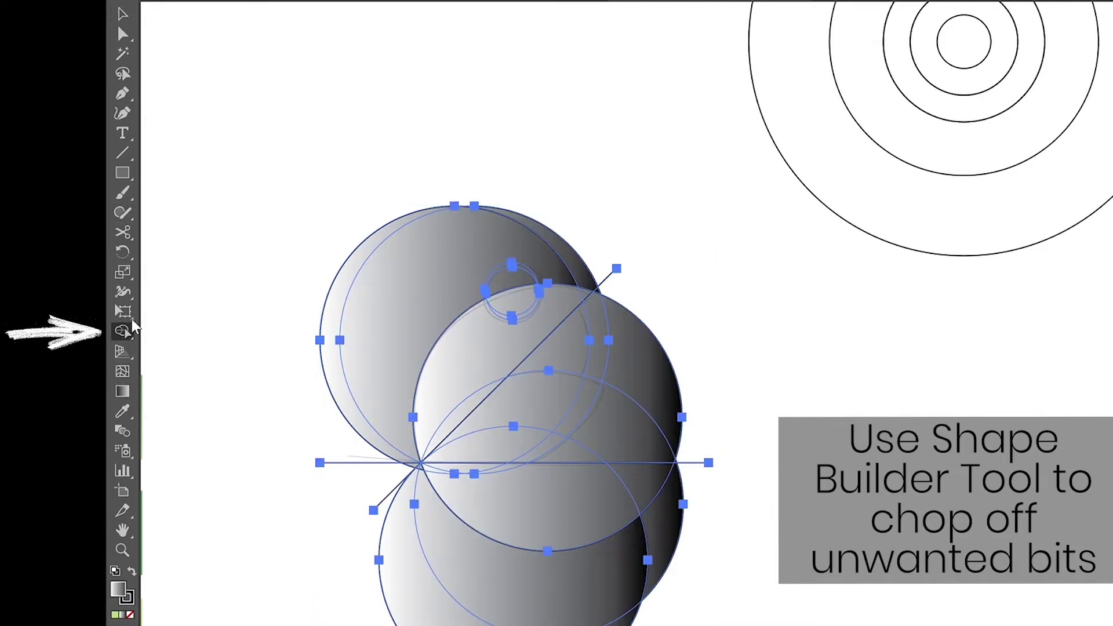
left_click(431, 276, "alt")
mouse_move(400, 553)
left_mouse_down()
mouse_move(589, 496)
mouse_move(699, 527)
left_mouse_up()
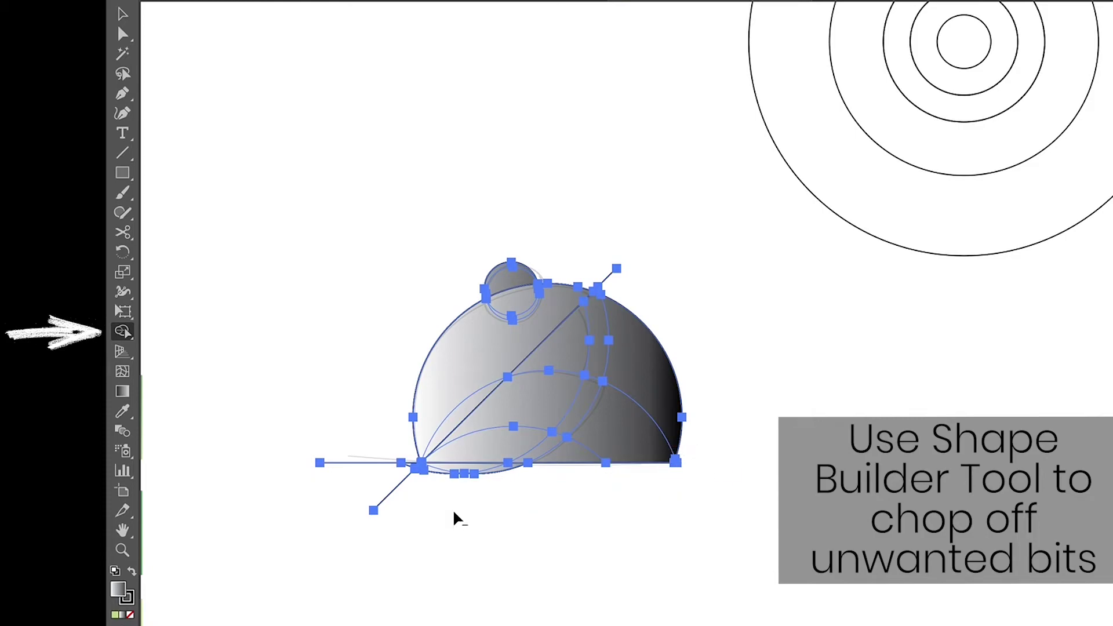
Step: Trim the leftover slivers and line ends outside the body around the base line and its corners
scroll(453, 517, "up", 5)
mouse_move(631, 386)
left_mouse_down()
mouse_move(299, 382)
mouse_move(288, 369)
left_mouse_up()
scroll(312, 389, "up", 3)
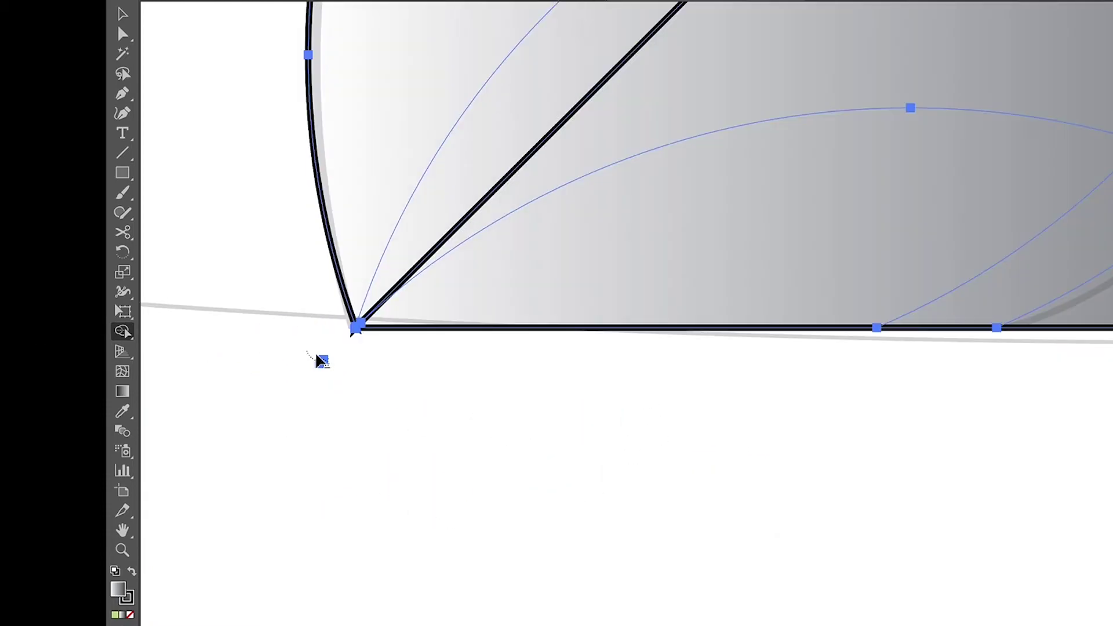
scroll(306, 355, "up", 2)
scroll(368, 372, "down", 6)
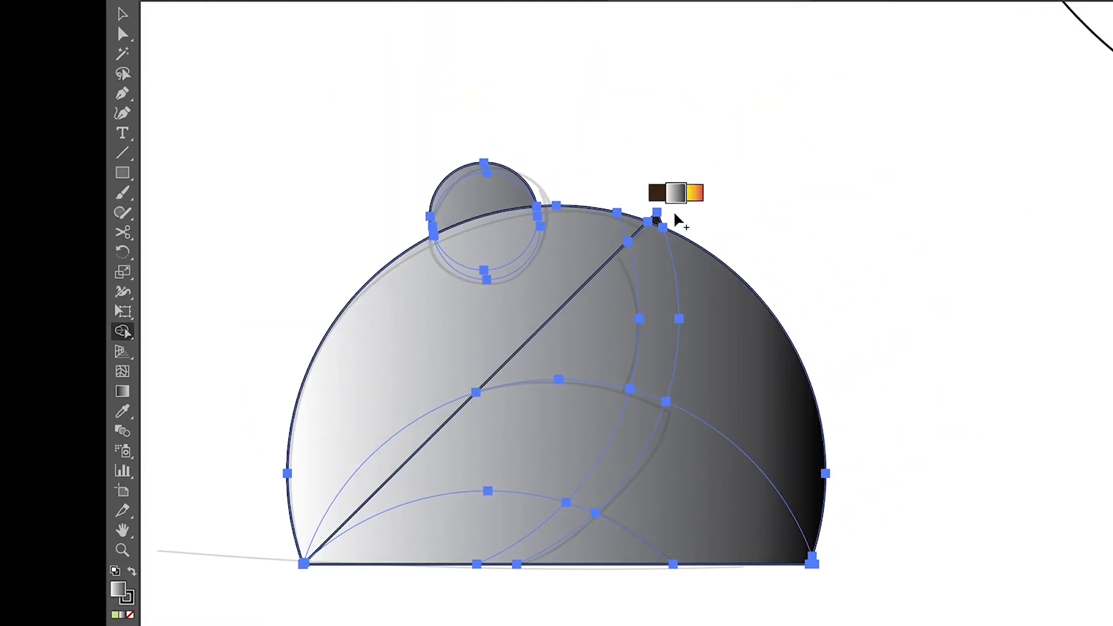
Step: Remove the excess regions in front of the mouth and throat, inside the eye's crescent, and between the thigh and foot
scroll(674, 216, "up", 2)
mouse_move(641, 194)
left_mouse_down()
mouse_move(687, 394)
mouse_move(678, 414)
left_mouse_up()
left_click_drag(544, 523, 545, 484)
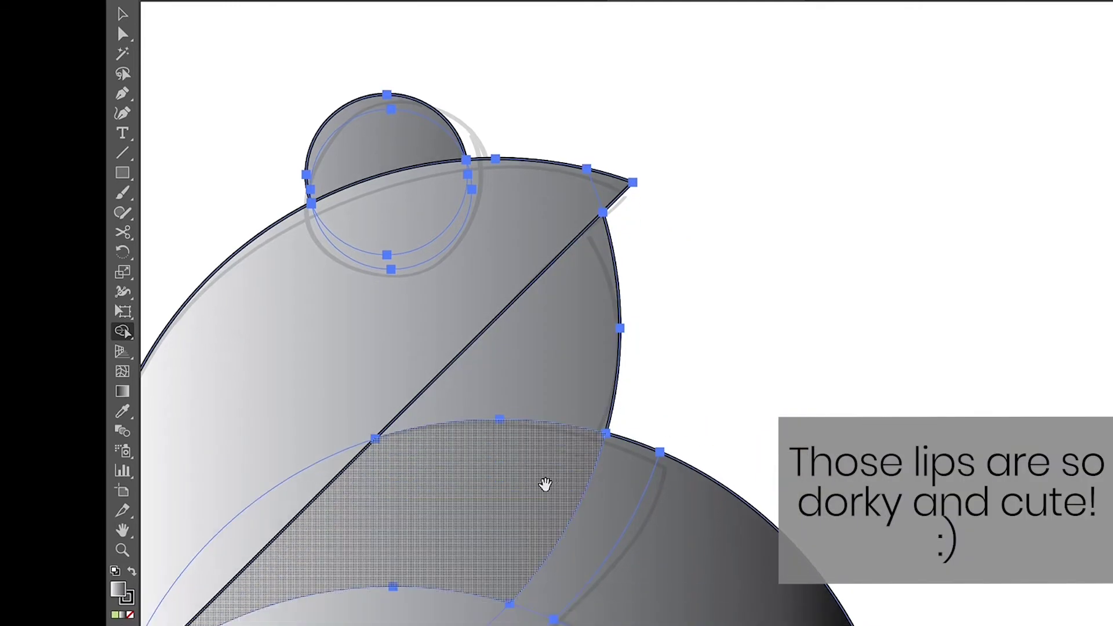
scroll(545, 484, "down", 3)
scroll(579, 230, "up", 3)
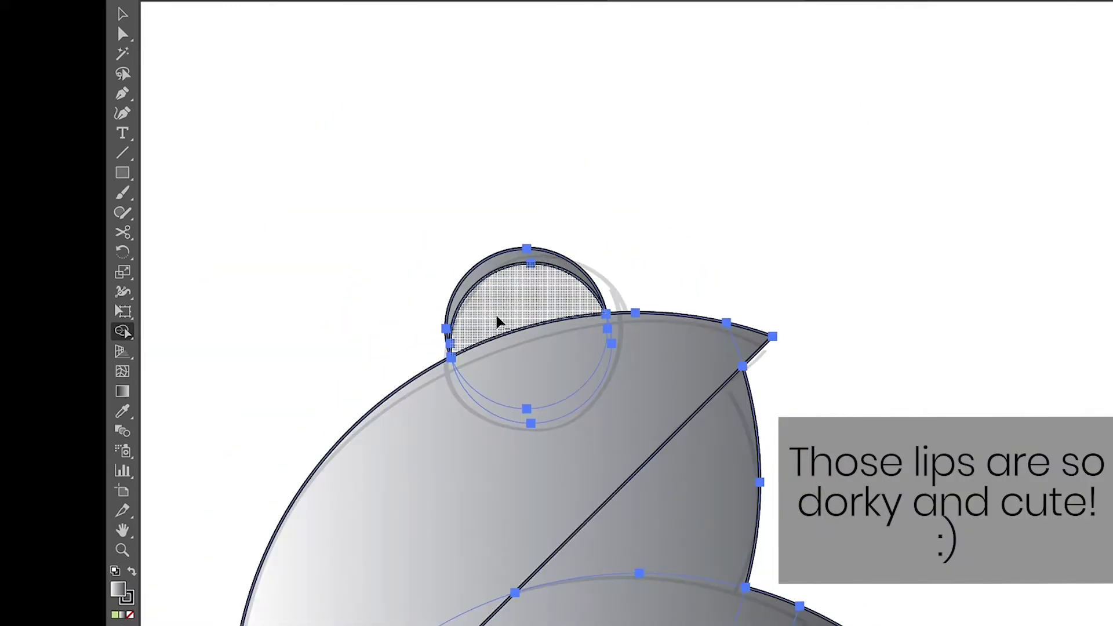
left_click(550, 411, "alt")
left_click_drag(597, 566, 517, 292)
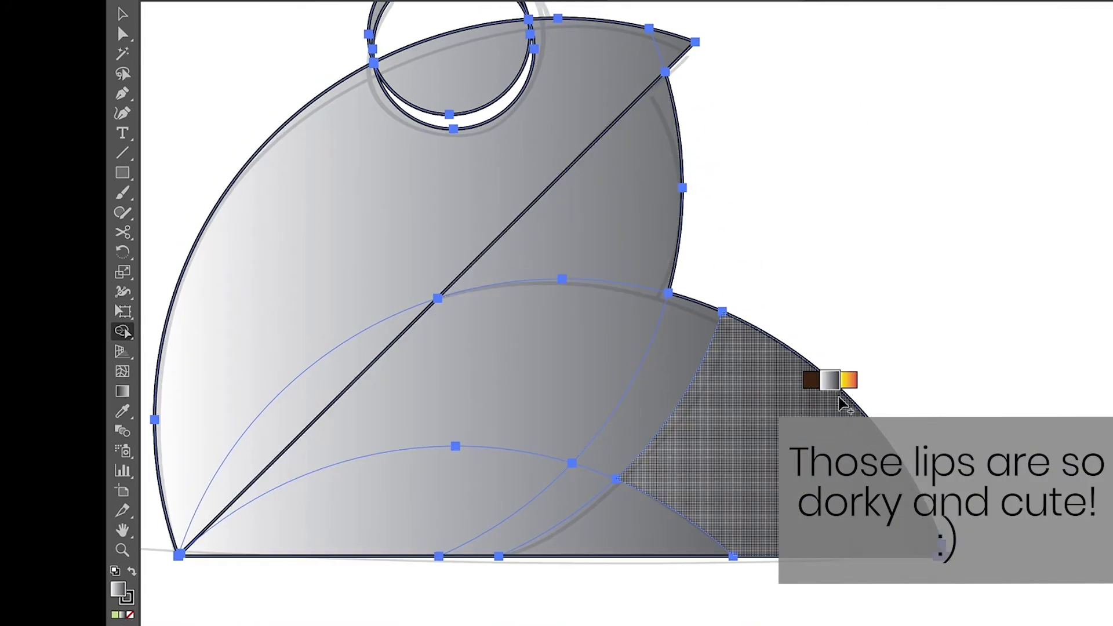
left_click(842, 401, "alt")
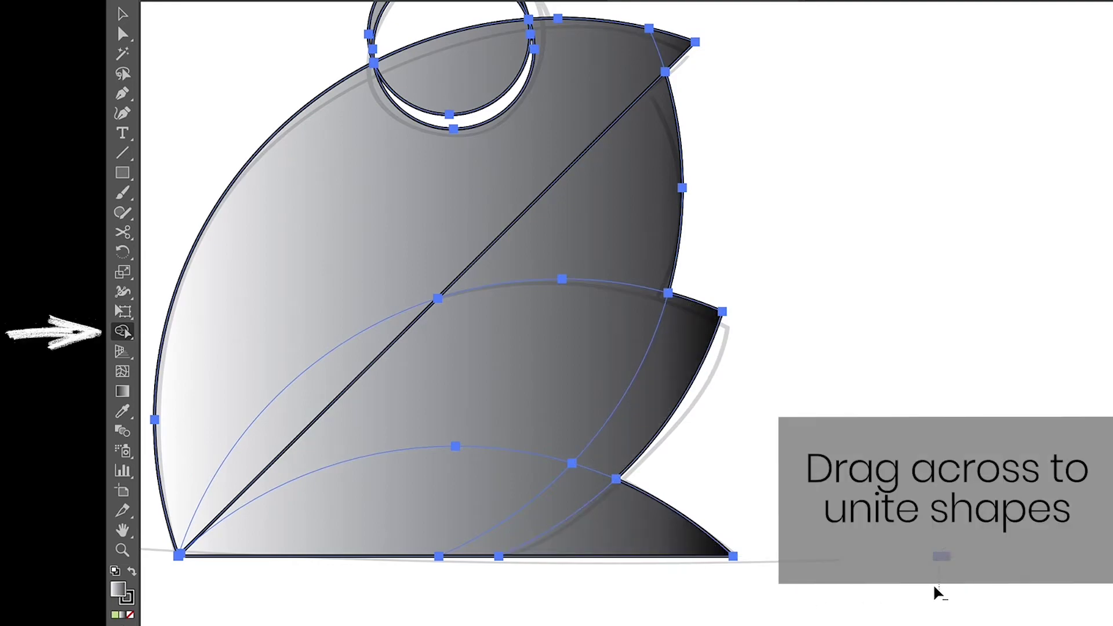
Step: Unite the pieces of the leg, the throat and the head and back into one shape each with the Shape Builder tool
left_click_drag(513, 524, 356, 526)
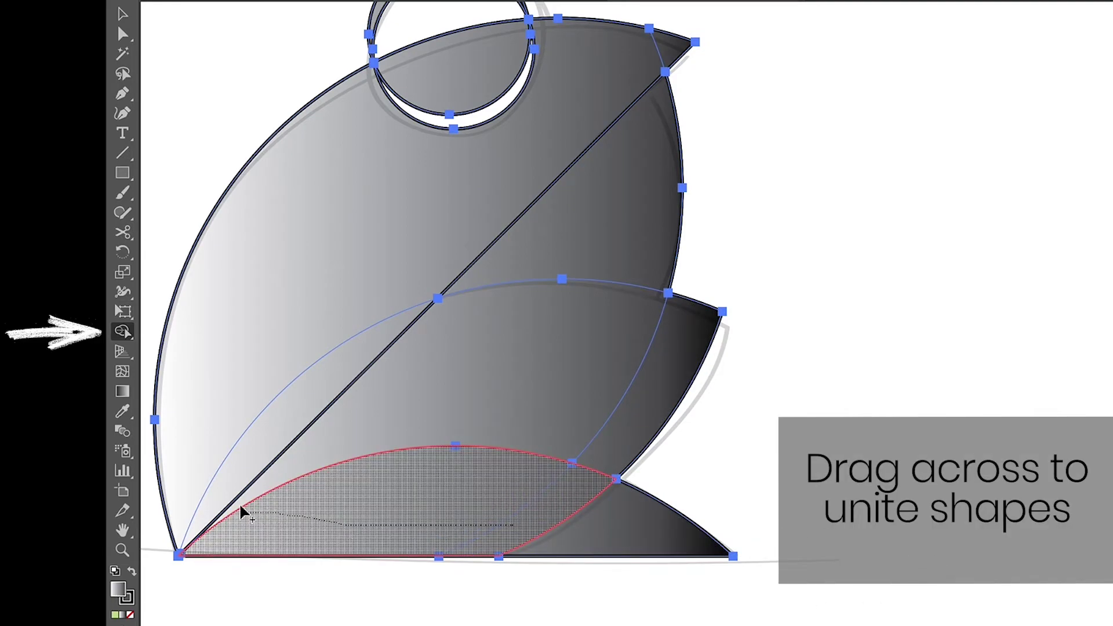
mouse_move(241, 505)
left_mouse_down()
mouse_move(469, 384)
mouse_move(651, 384)
left_mouse_up()
left_click(619, 207)
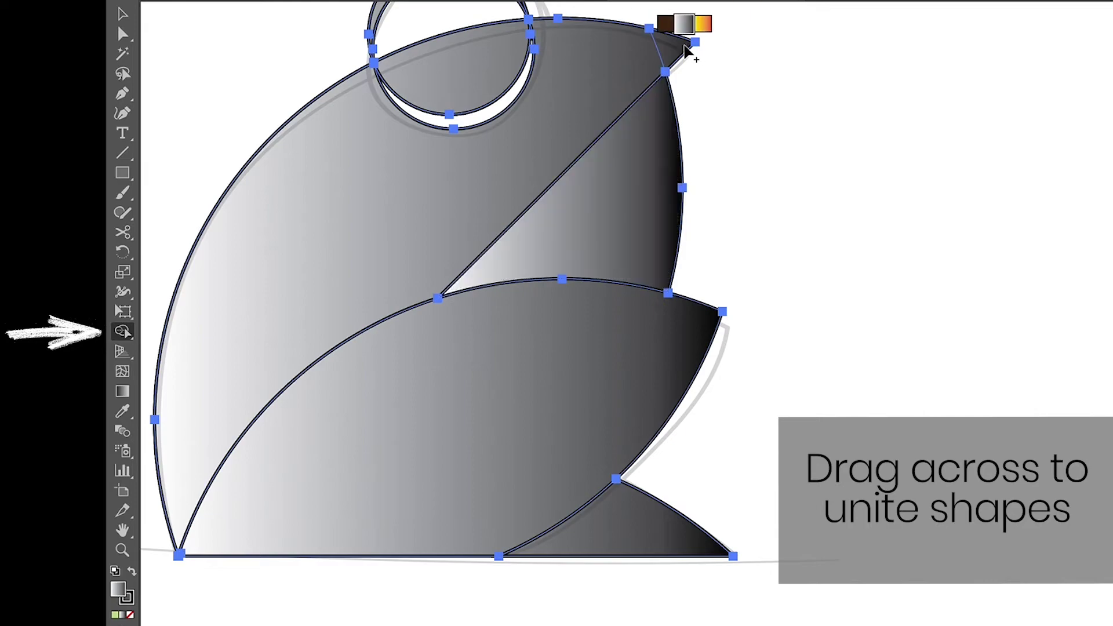
left_click_drag(354, 194, 456, 303)
scroll(554, 349, "down", 4)
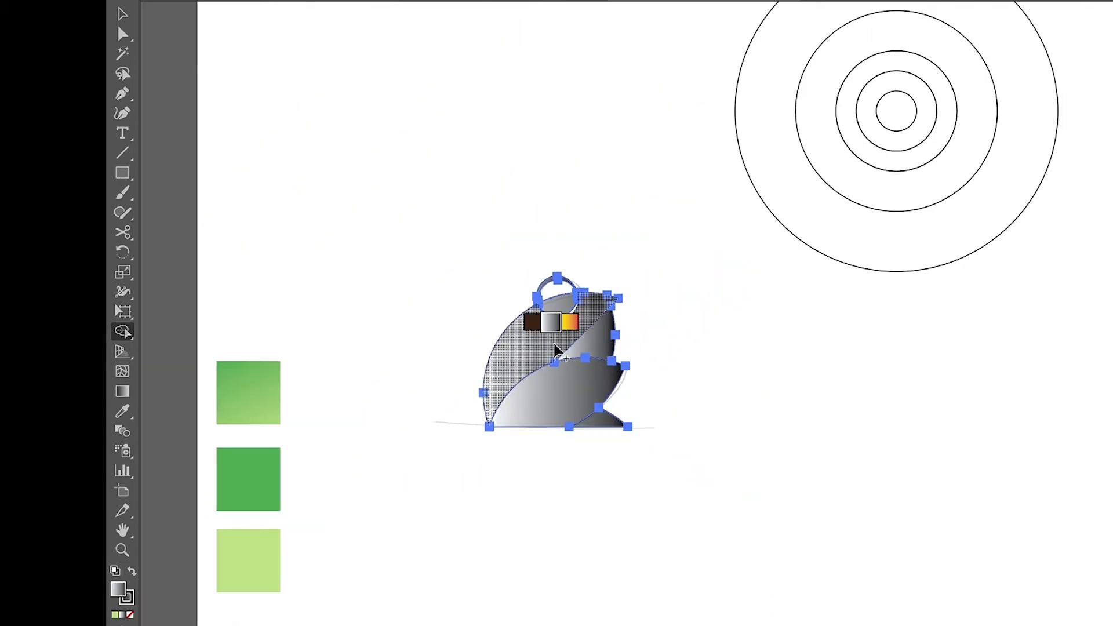
Step: Unlock all objects and delete the sketch from behind the frog
left_click(123, 14)
left_click(364, 133)
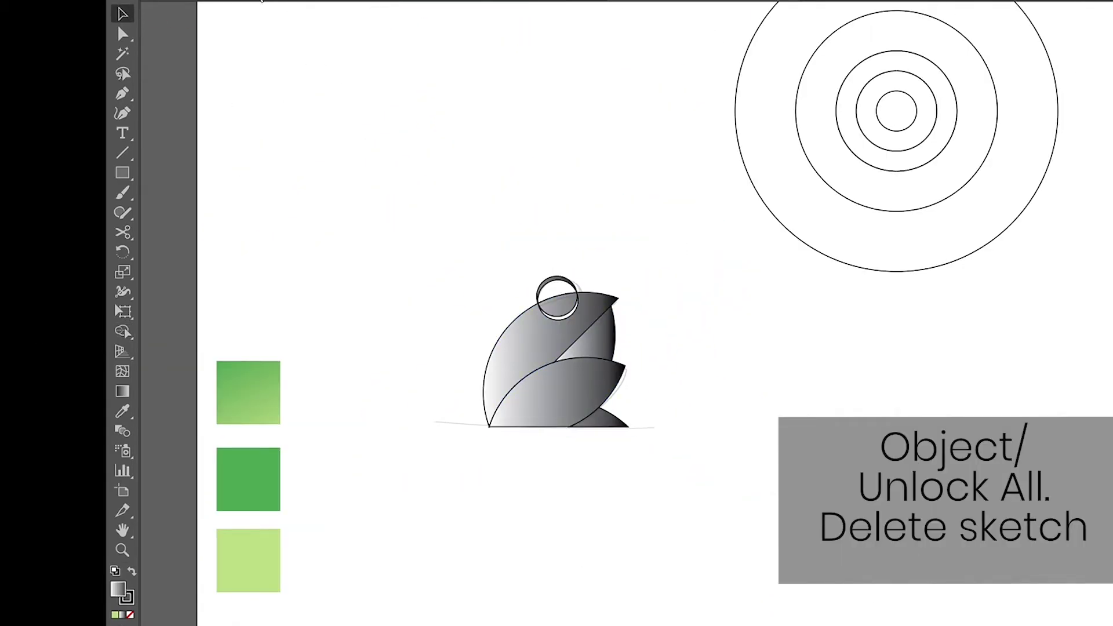
key("ctrl+alt+2")
key("Delete")
Step: Remove the stroke from the whole frog and fill it with the green gradient sampled from the gradient swatch square
left_click_drag(425, 261, 652, 443)
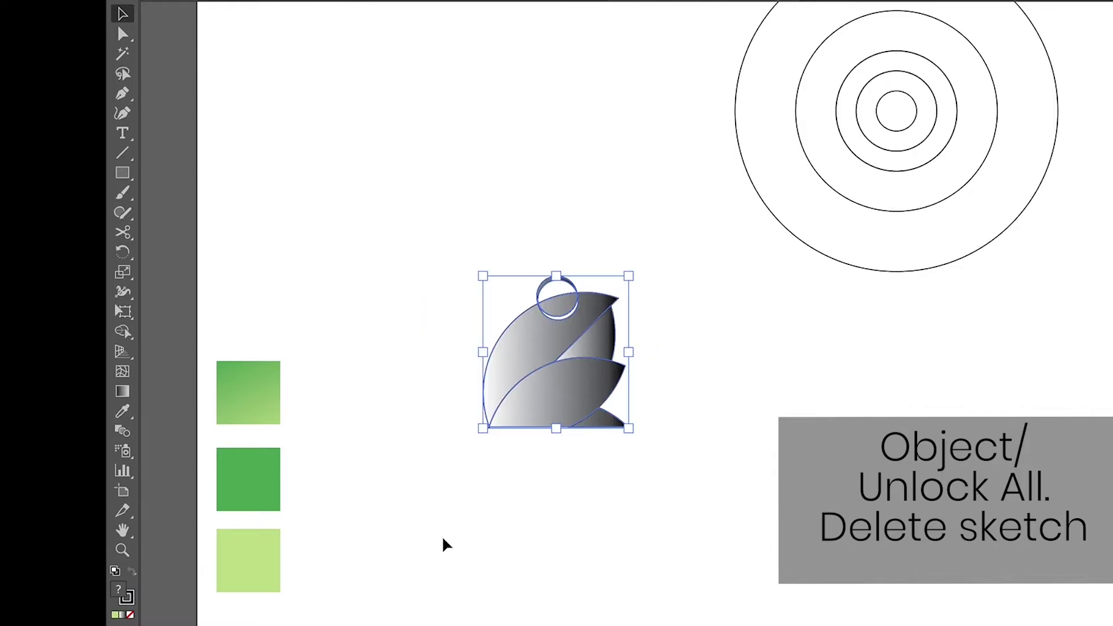
left_click(128, 600)
left_click(129, 613)
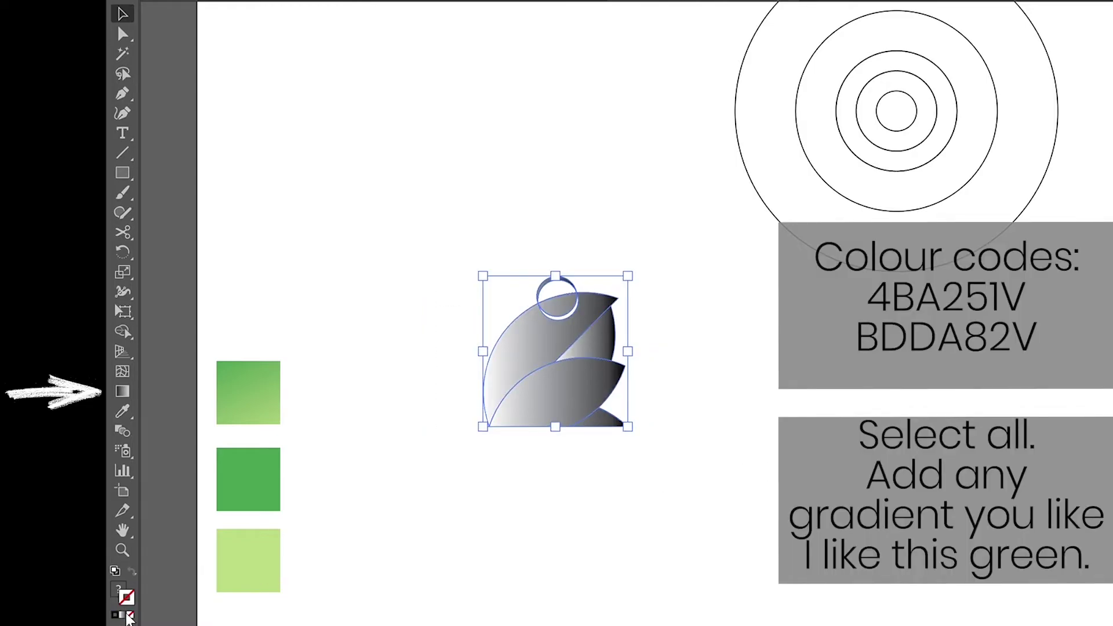
left_click(119, 411)
left_click(248, 395)
key("v")
left_click(236, 126)
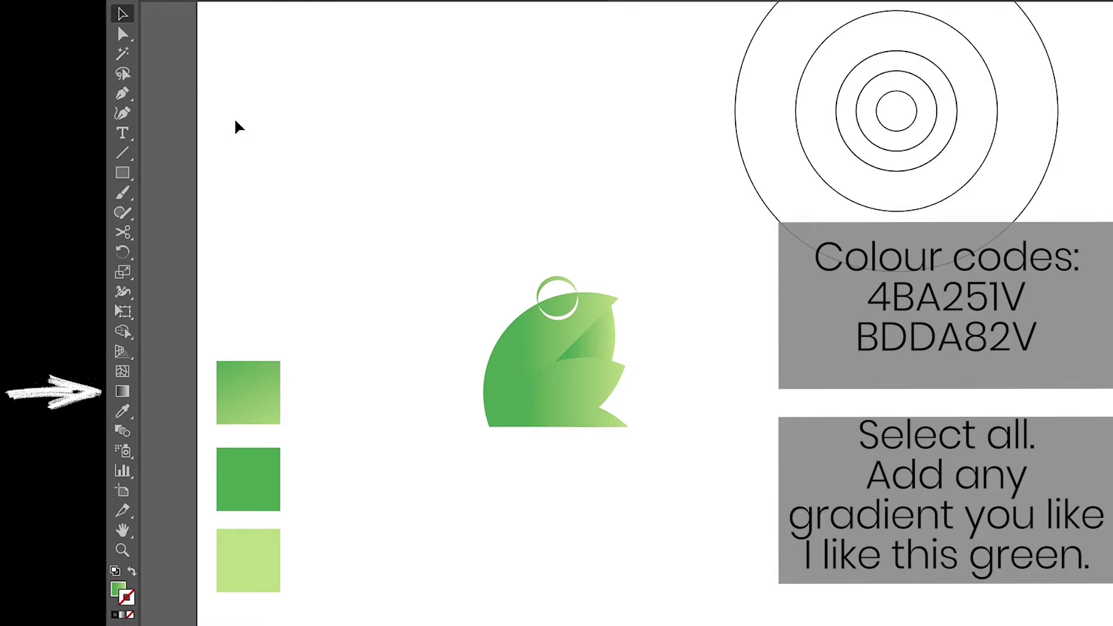
Step: Redirect the gradient of the head and back shape to run from dark green at the lower back to light green near the mouth
scroll(488, 218, "up", 1)
left_click_drag(488, 218, 481, 174)
left_click(558, 371)
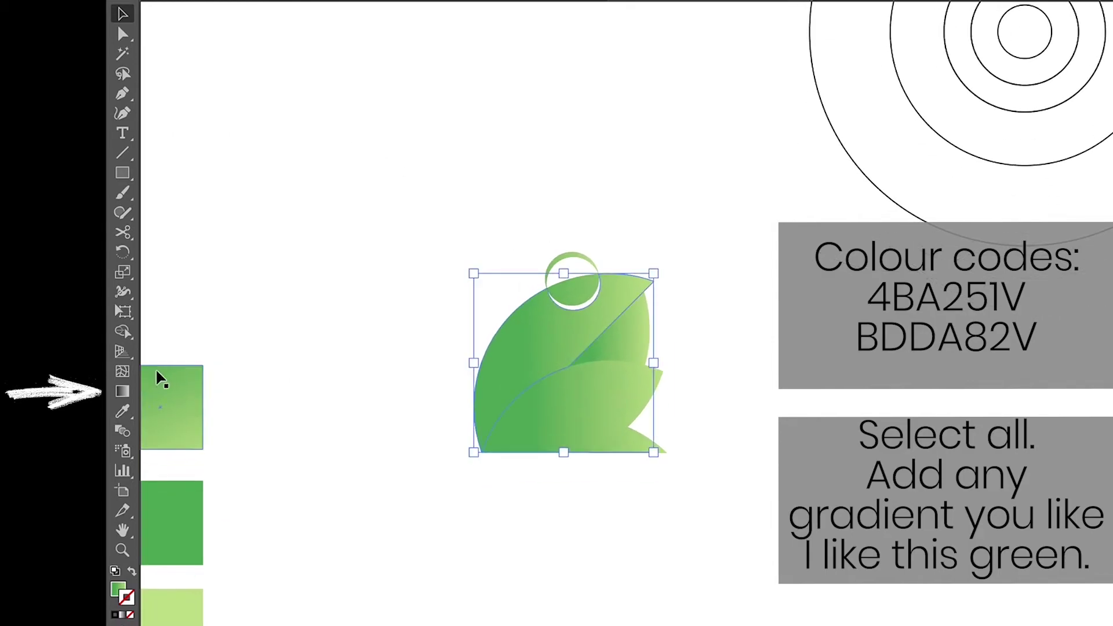
key("a")
left_click(123, 332)
left_click(124, 392)
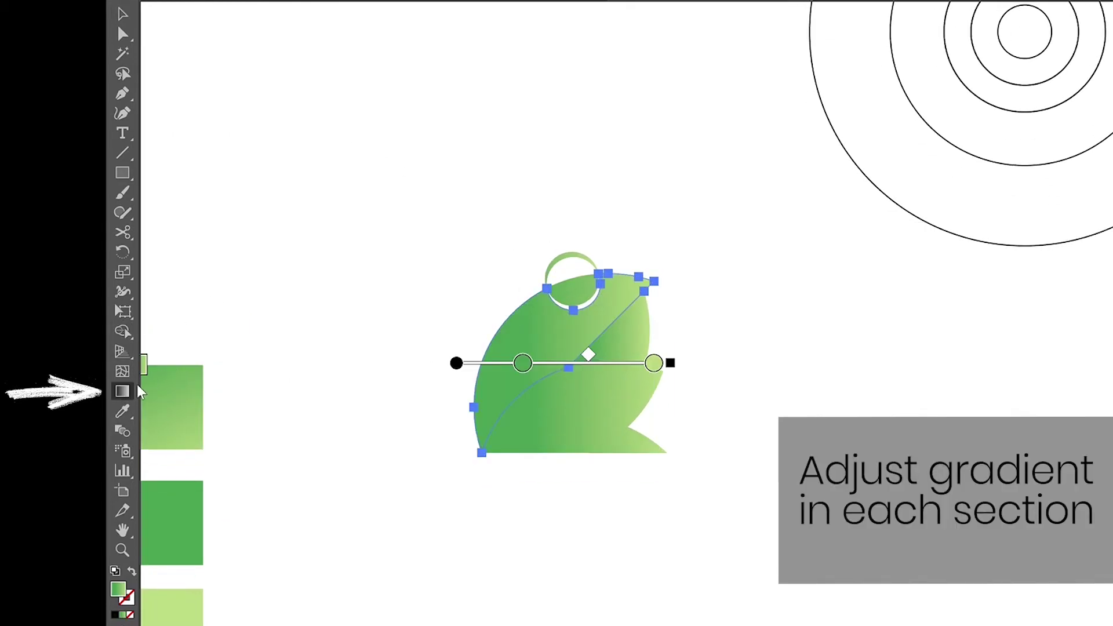
left_click_drag(514, 363, 529, 350)
left_click_drag(611, 206, 574, 273)
left_click_drag(638, 231, 472, 425)
mouse_move(426, 481)
left_mouse_down()
mouse_move(648, 239)
mouse_move(591, 288)
mouse_move(549, 392)
left_mouse_up()
left_click_drag(467, 437, 429, 376)
left_click_drag(462, 453, 520, 214)
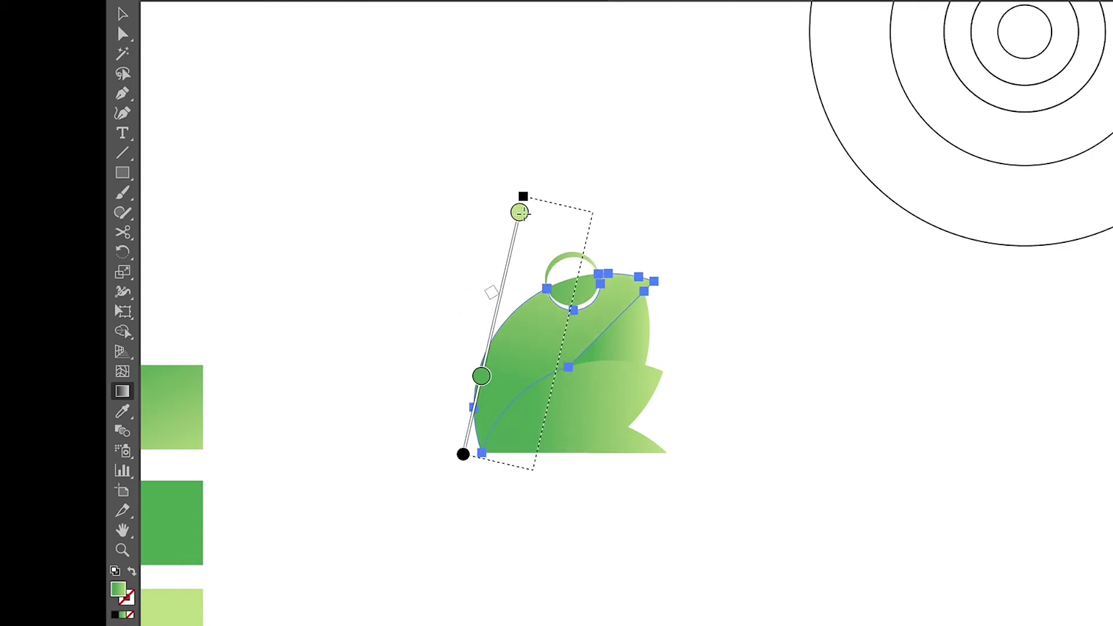
left_click_drag(510, 471, 595, 248)
Step: Redirect the throat shape's gradient diagonally, from dark green at the inner mouth corner to light green at the outer edge
left_click(119, 14)
key("ctrl+shift+a")
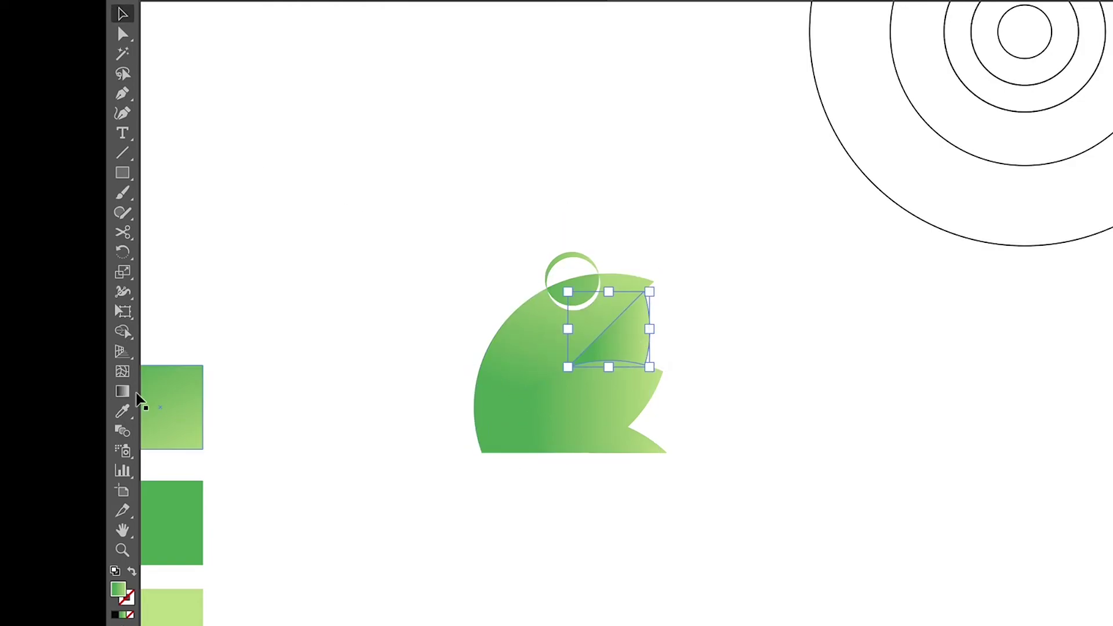
left_click(121, 331)
left_click(122, 390)
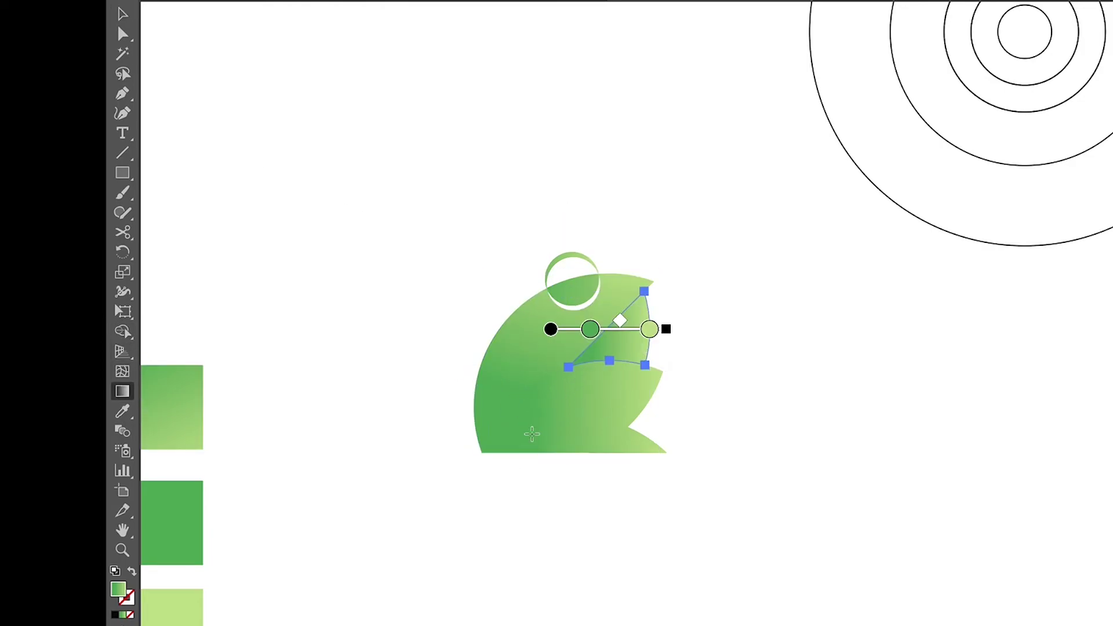
left_click_drag(575, 372, 681, 305)
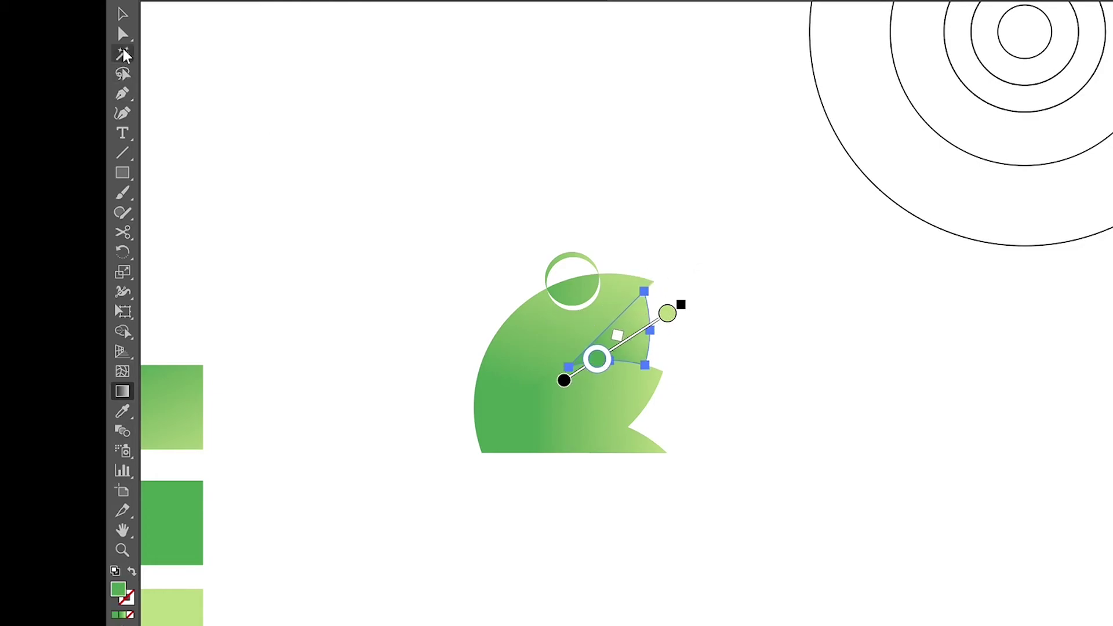
Step: Angle the leg shape's gradient from dark green at the lower back corner to light green at the knee tip
key("v")
left_click(322, 262)
key("g")
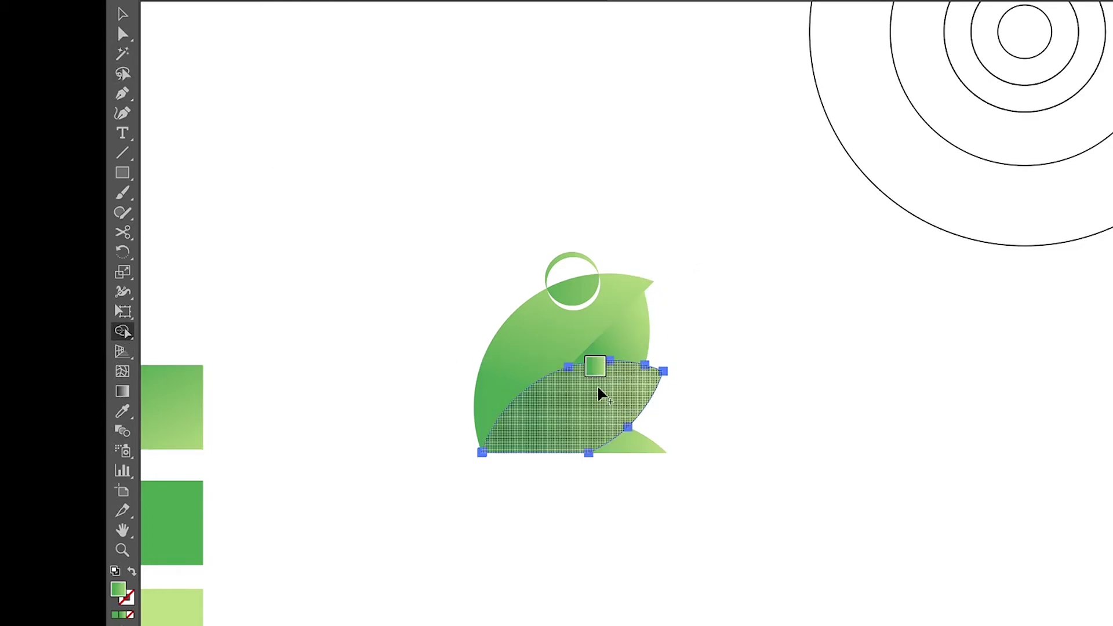
mouse_move(700, 413)
left_mouse_down()
mouse_move(703, 348)
mouse_move(686, 302)
left_mouse_up()
mouse_move(574, 351)
left_mouse_down()
mouse_move(595, 391)
mouse_move(616, 381)
mouse_move(591, 395)
left_mouse_up()
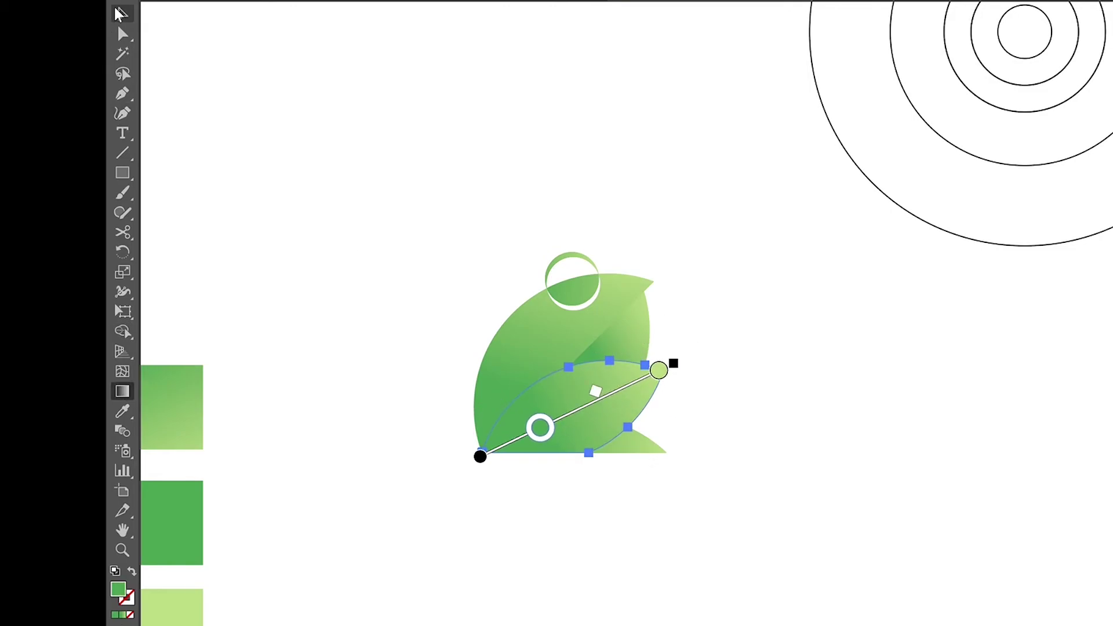
Step: Separate the small foot piece from the other shapes with the Shape Builder
left_click(120, 13)
left_click(120, 331)
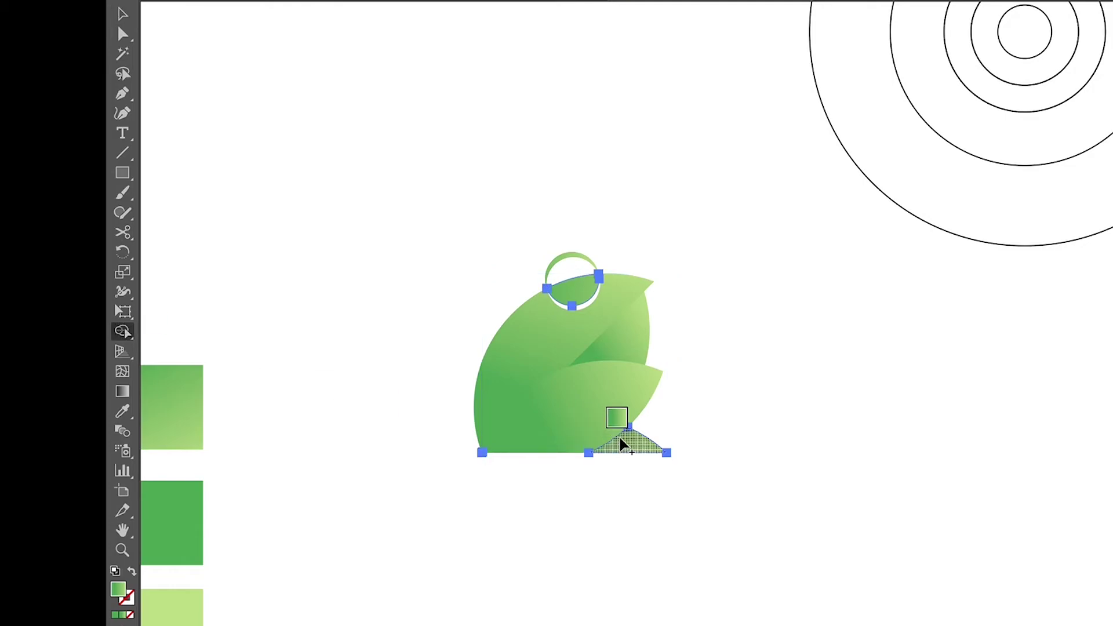
left_click(121, 391)
left_click(121, 17)
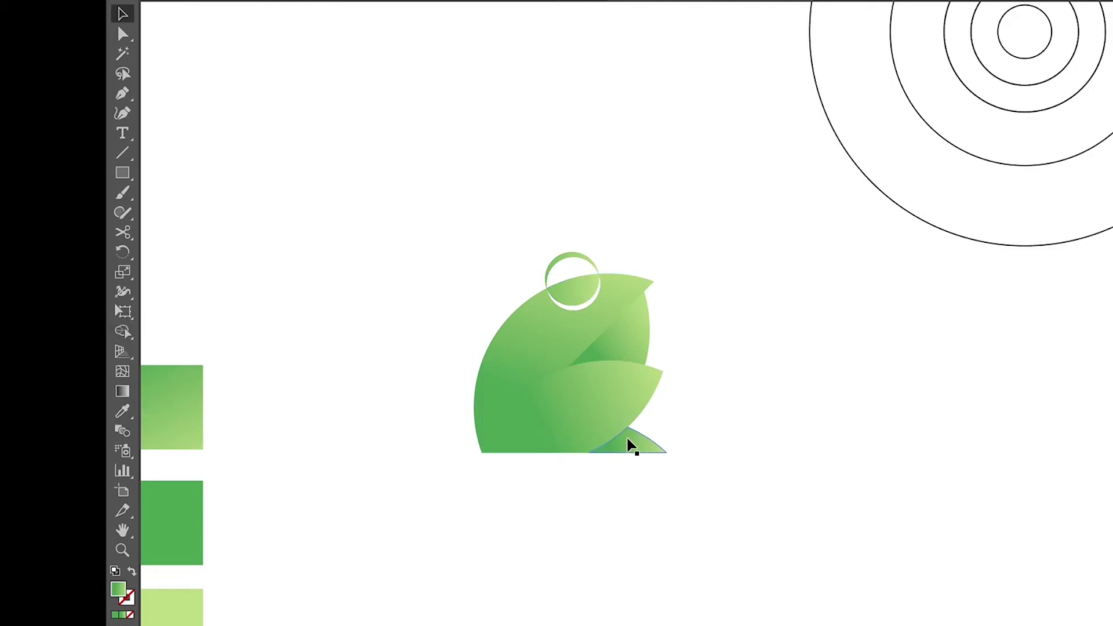
Step: Angle the foot piece's gradient from dark green beside the leg to light green at the outer tip
left_click(122, 392)
left_click_drag(701, 446, 698, 398)
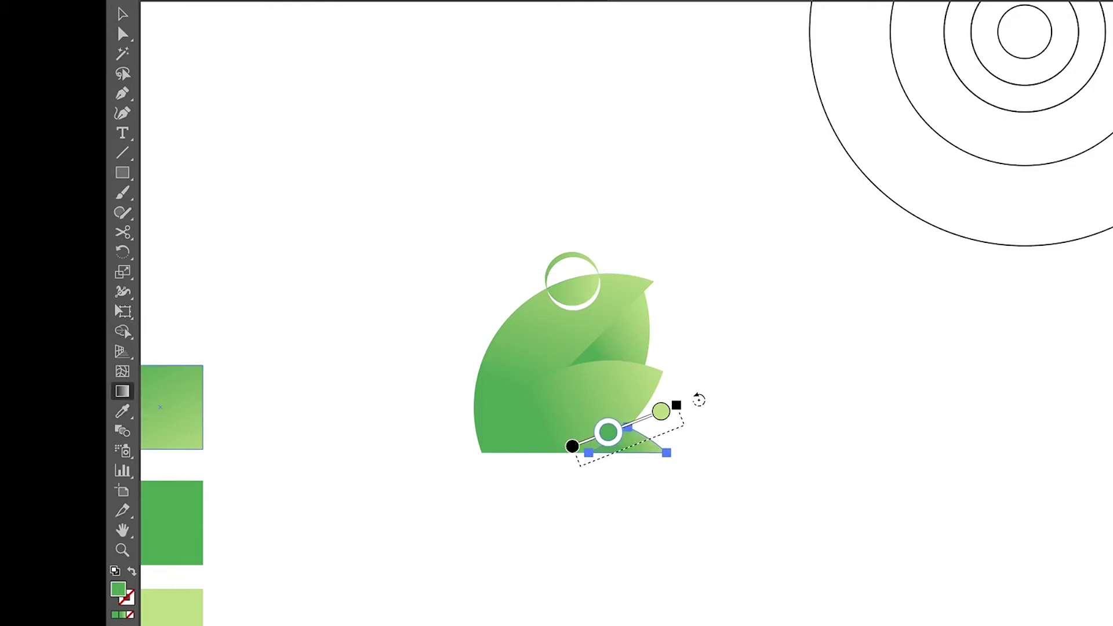
left_click(121, 14)
left_click(172, 100)
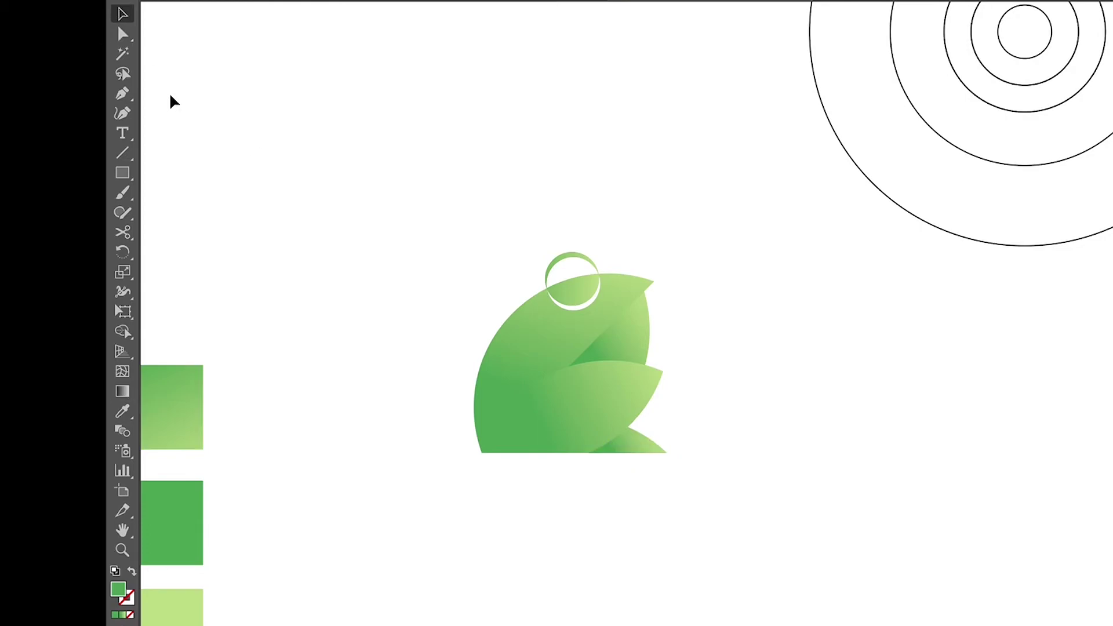
Step: Redirect the head and back shape's gradient diagonally, from dark green along the upper back to light green beside the leg
left_click(510, 371)
left_click(122, 391)
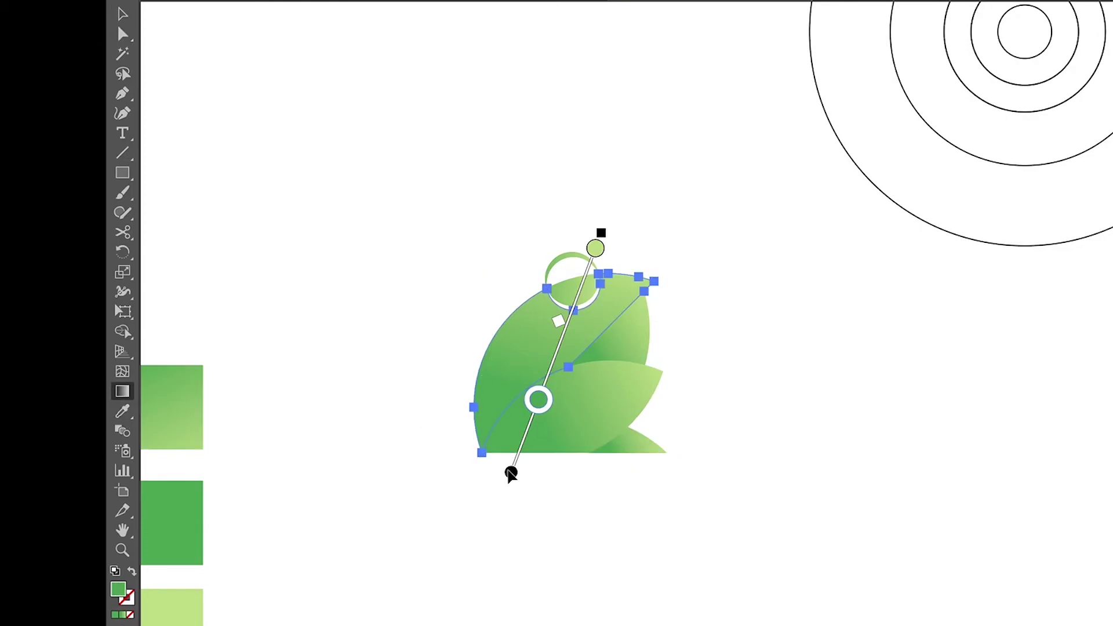
mouse_move(516, 458)
left_mouse_down()
mouse_move(482, 447)
mouse_move(505, 488)
left_mouse_up()
mouse_move(435, 217)
left_mouse_down()
mouse_move(601, 400)
mouse_move(549, 460)
mouse_move(580, 462)
left_mouse_up()
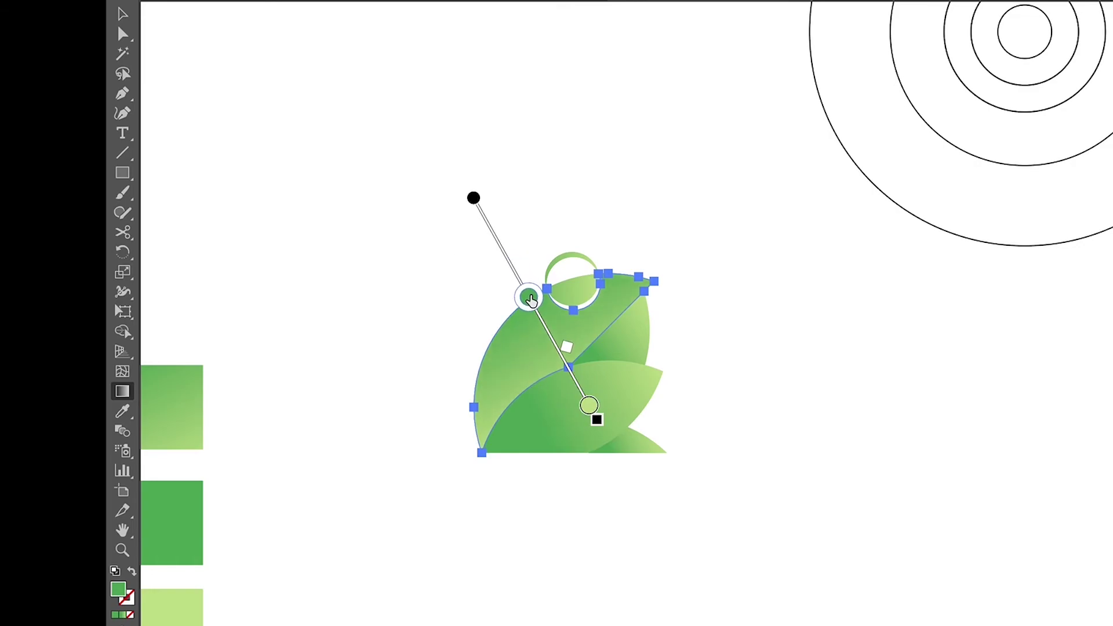
left_click(122, 14)
left_click(149, 45)
Step: Separate the thin ring above the eye from its linked pieces with the Shape Builder
left_click(572, 253)
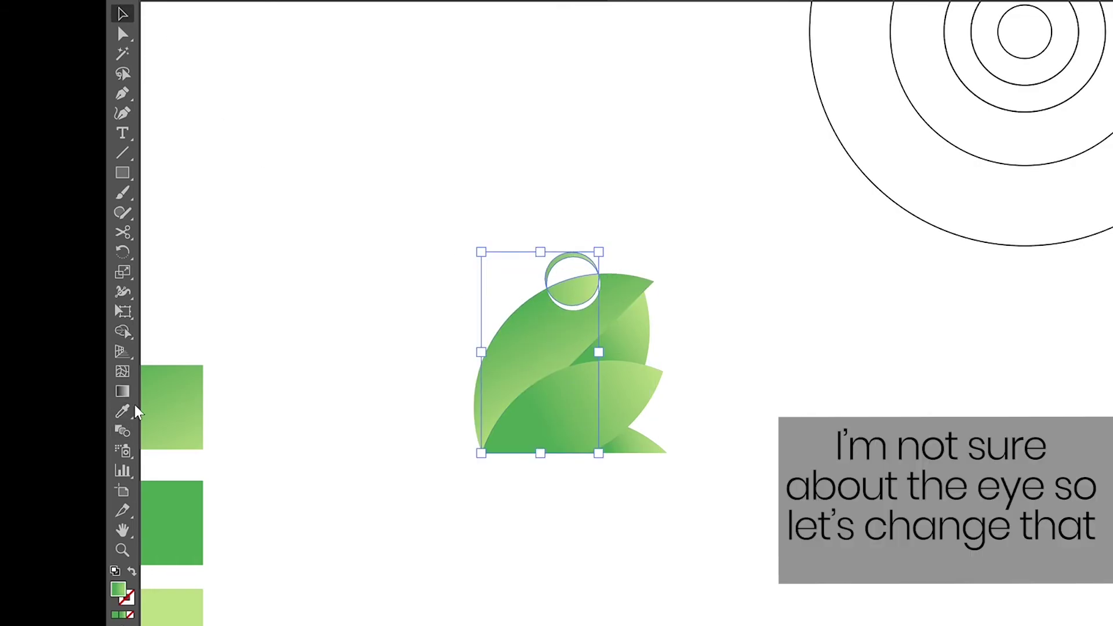
left_click(122, 331)
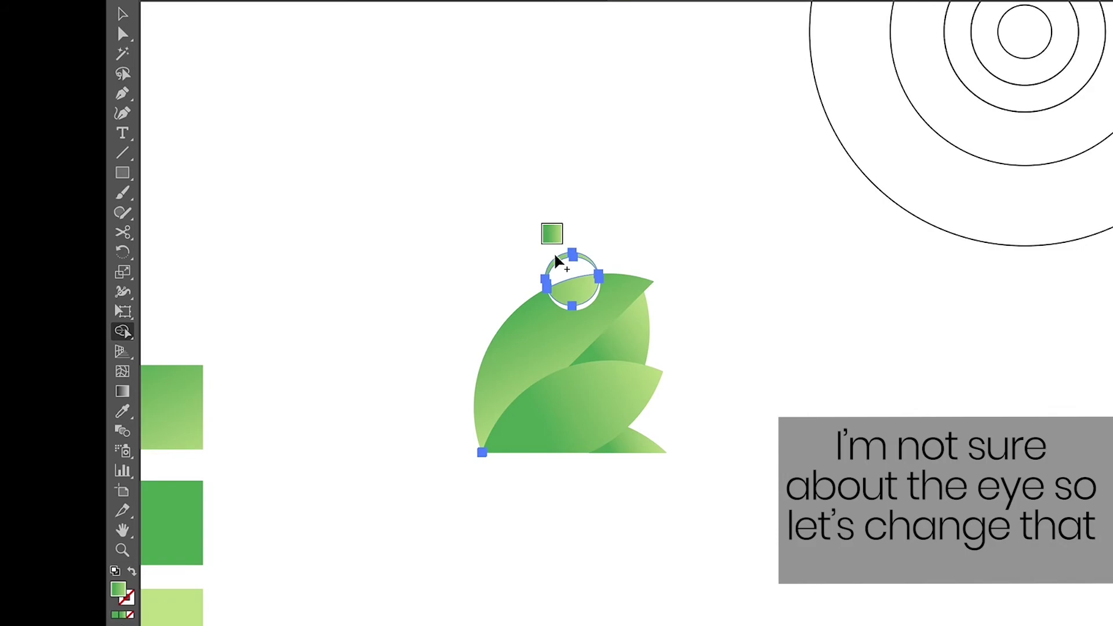
key("v")
left_click(392, 150)
key("ctrl+equal")
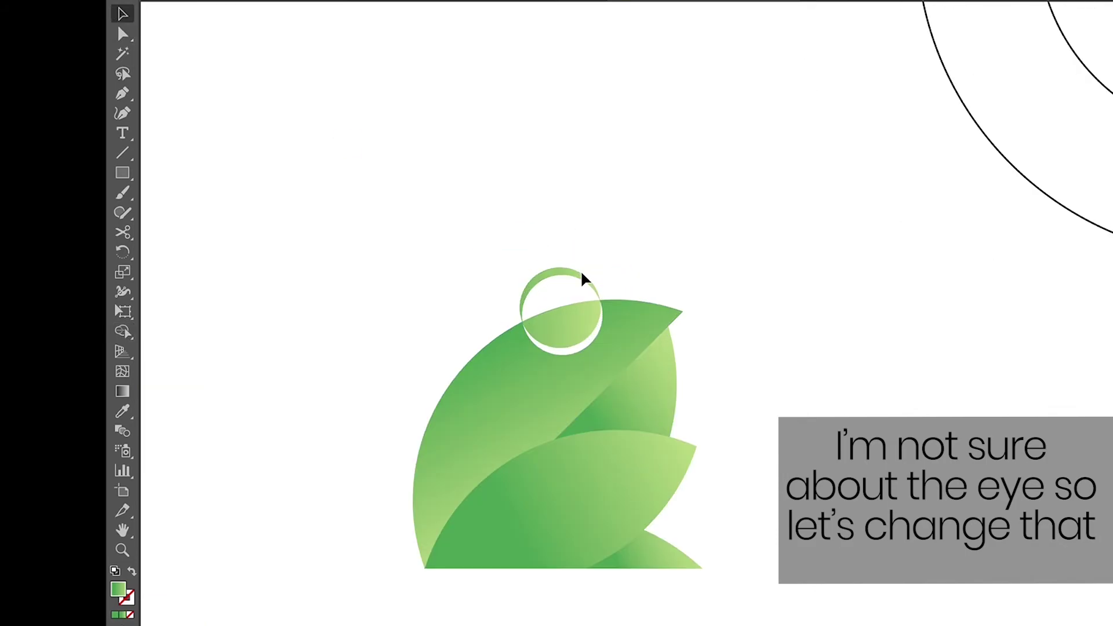
Step: Merge the thin eye ring with the white gap inside it into one filled upper eye piece using the Shape Builder
left_click_drag(645, 221, 510, 443)
left_click(122, 331)
scroll(470, 328, "up", 1)
mouse_move(552, 211)
left_mouse_down()
mouse_move(569, 239)
mouse_move(546, 281)
left_mouse_up()
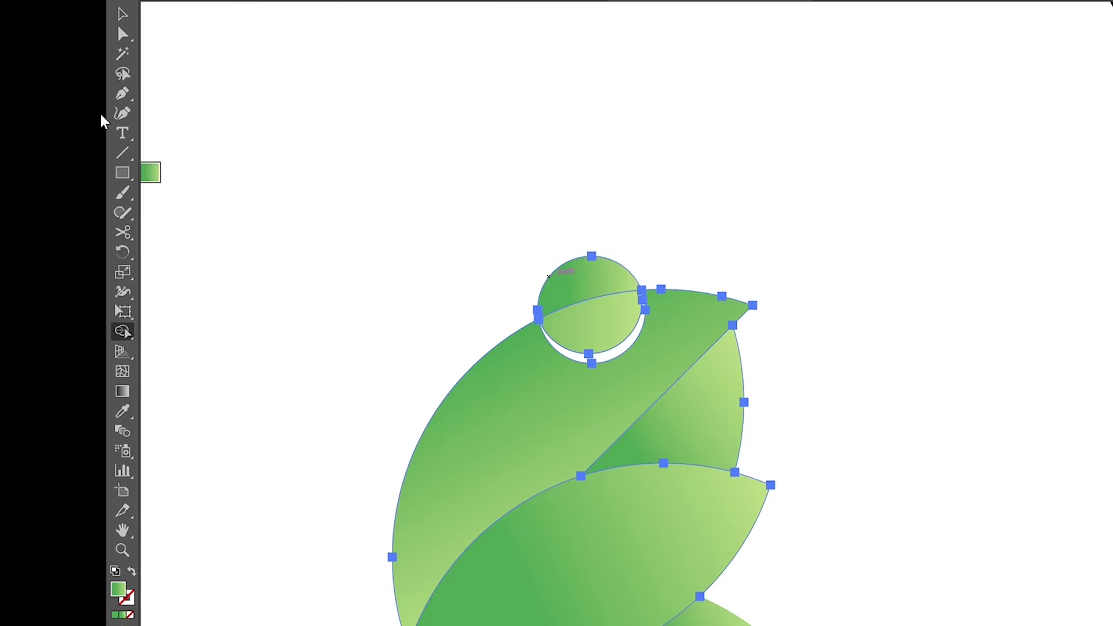
key("v")
left_click(231, 92)
key("ctrl+minus")
left_click_drag(333, 230, 654, 452)
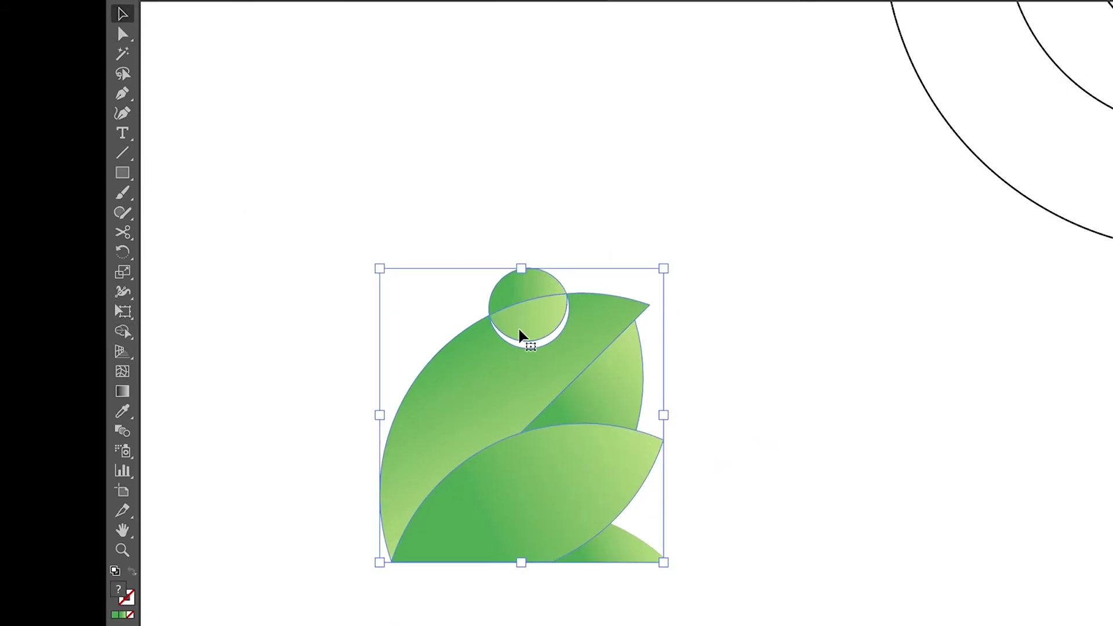
left_click_drag(518, 326, 531, 351)
left_click(325, 313)
key("ctrl+z")
Step: Merge the upper and lower eye pieces into one full circle with the Shape Builder
left_click_drag(234, 210, 667, 538)
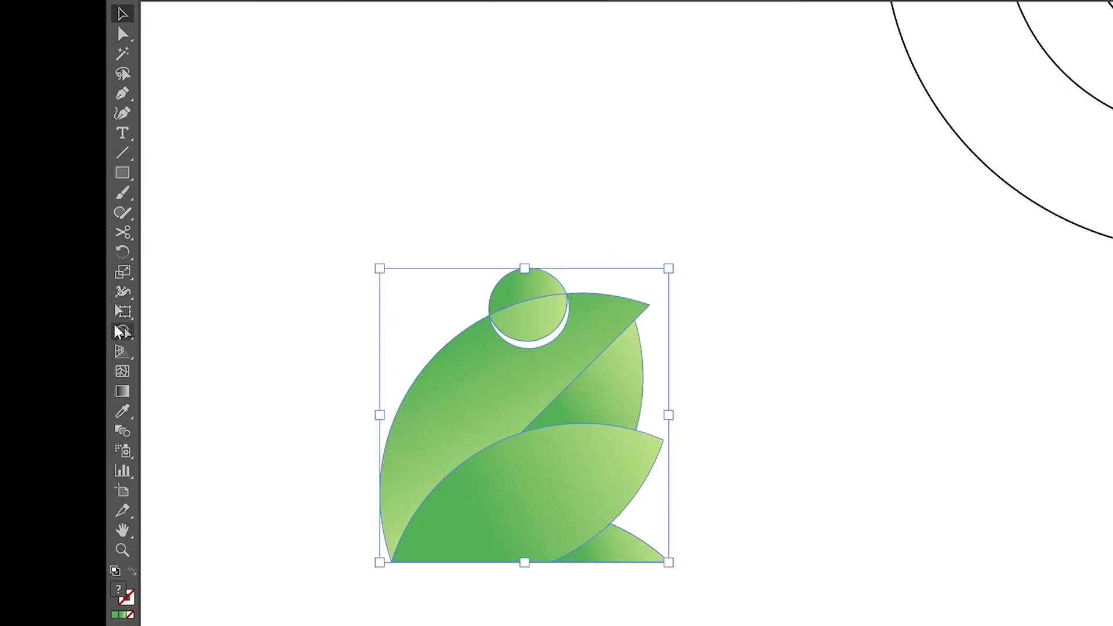
left_click(119, 328)
left_click_drag(509, 287, 533, 322)
left_click(123, 14)
left_click(241, 111)
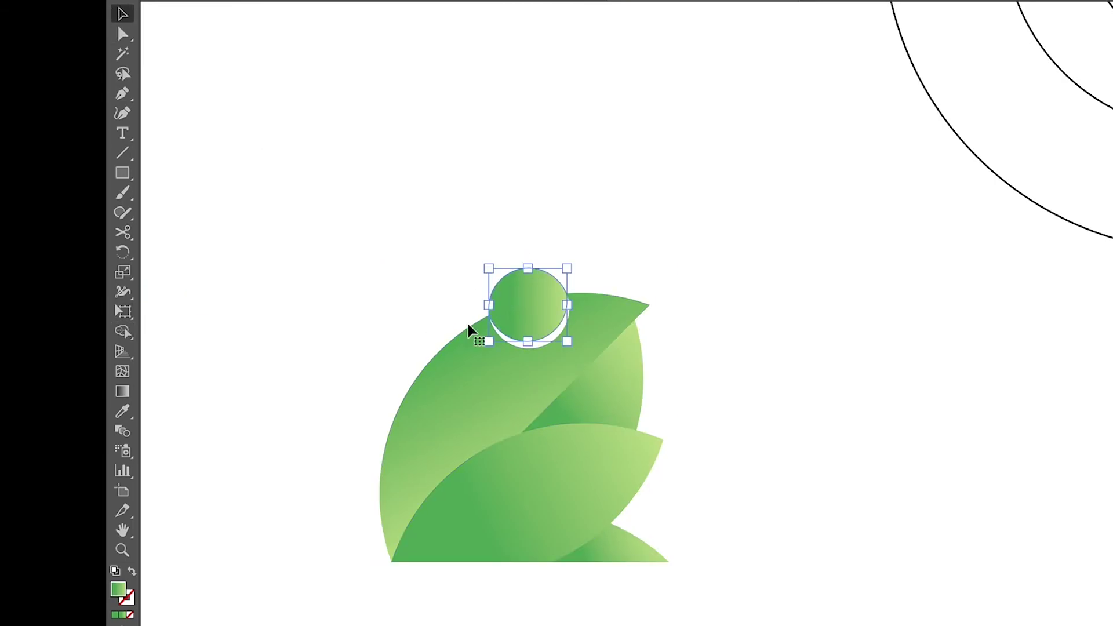
Step: Angle the eye circle's gradient from dark green at the top to light green at the bottom, and shift the light color stop inward
left_click_drag(489, 222, 554, 360)
left_click(121, 13)
left_click(244, 99)
left_click(527, 304)
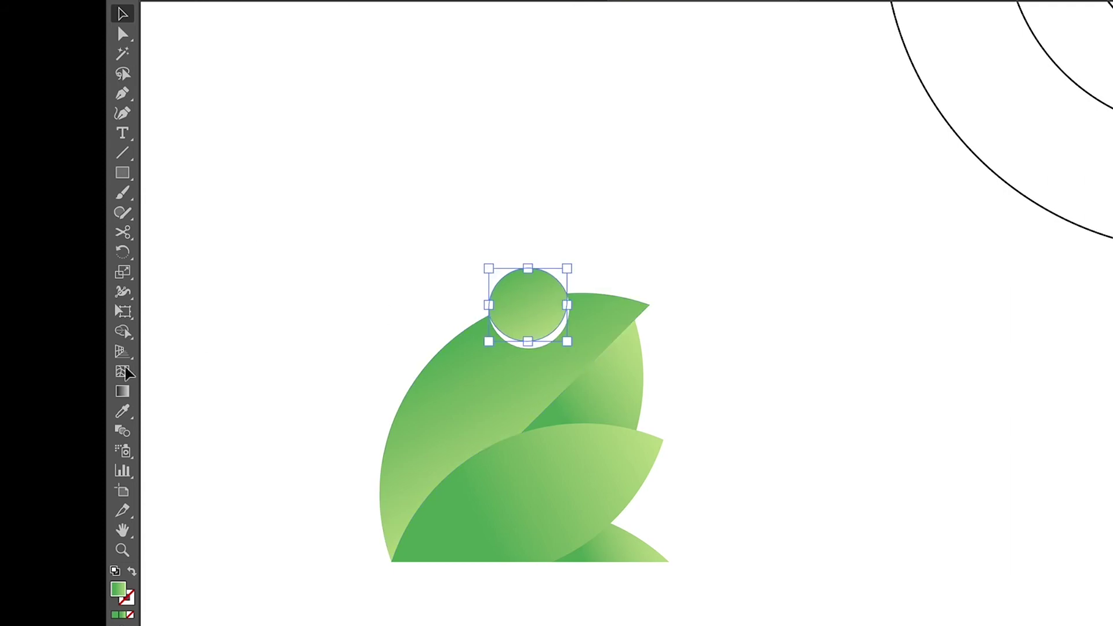
key("g")
left_click_drag(542, 342, 539, 332)
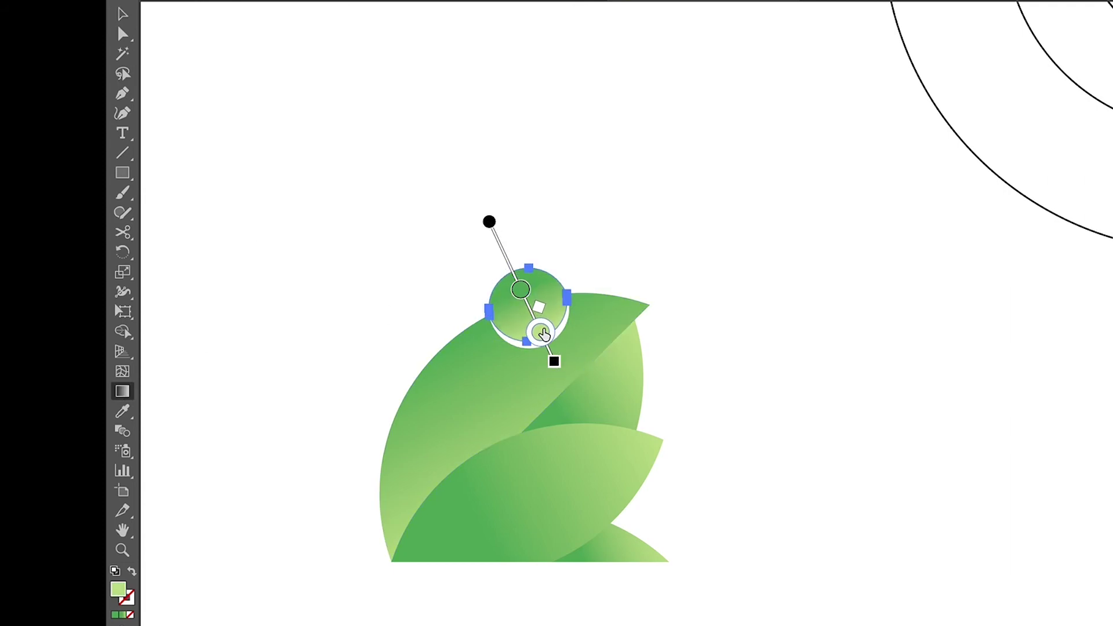
Step: Tilt the head and back shape's gradient further toward the diagonal and move its light green color stop inward to the leg's edge
left_click(121, 13)
left_click(435, 399)
key("g")
left_click_drag(552, 491, 548, 478)
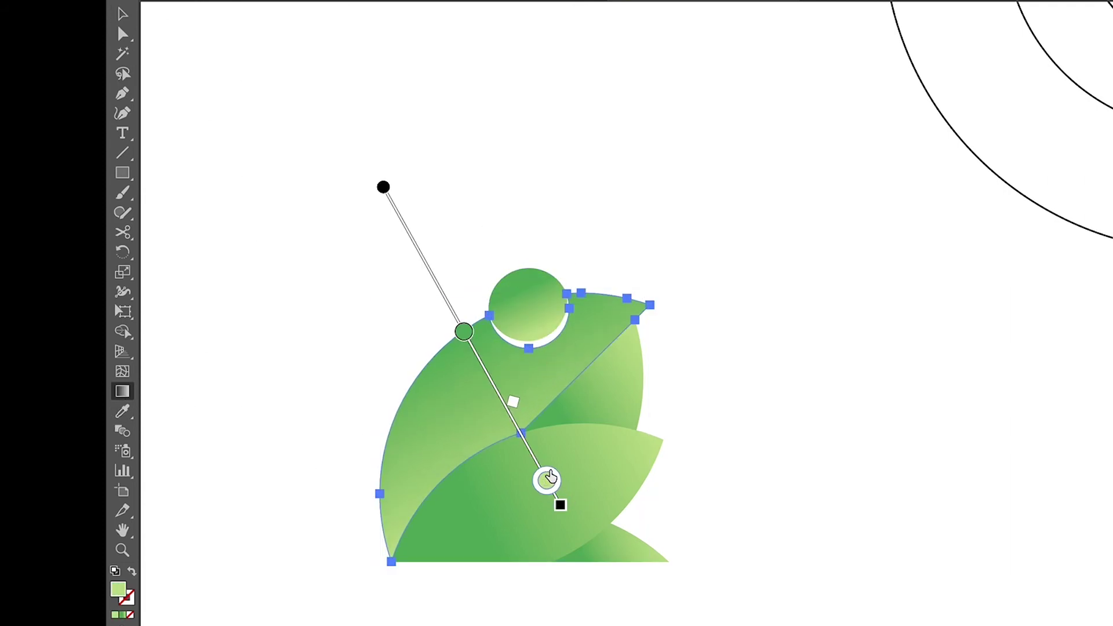
left_click_drag(380, 186, 386, 198)
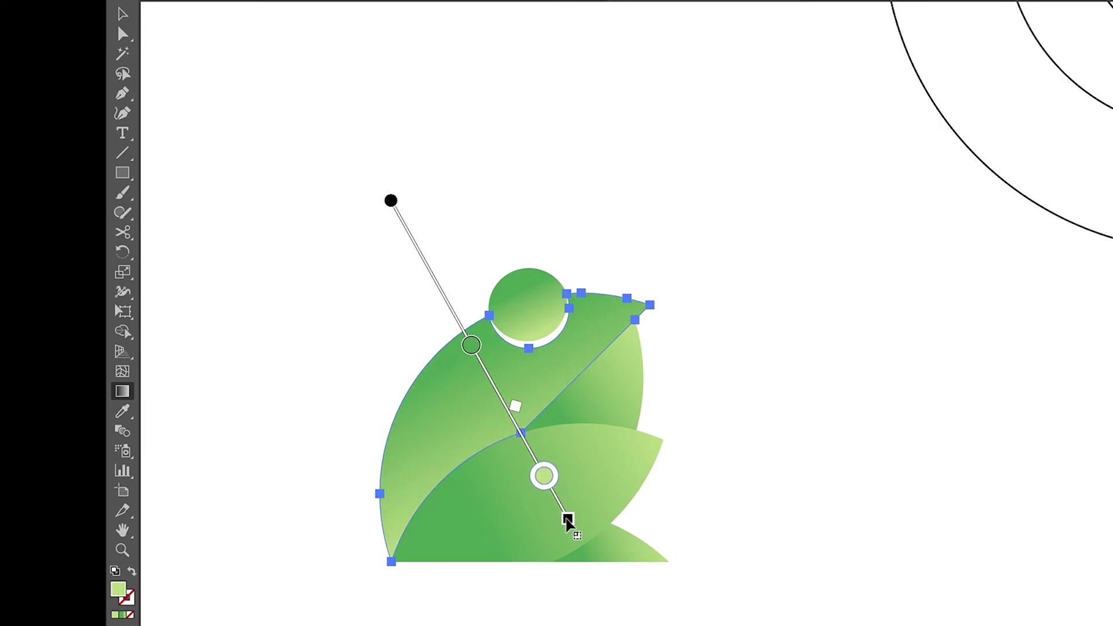
left_click_drag(572, 527, 598, 440)
left_click_drag(557, 474, 530, 445)
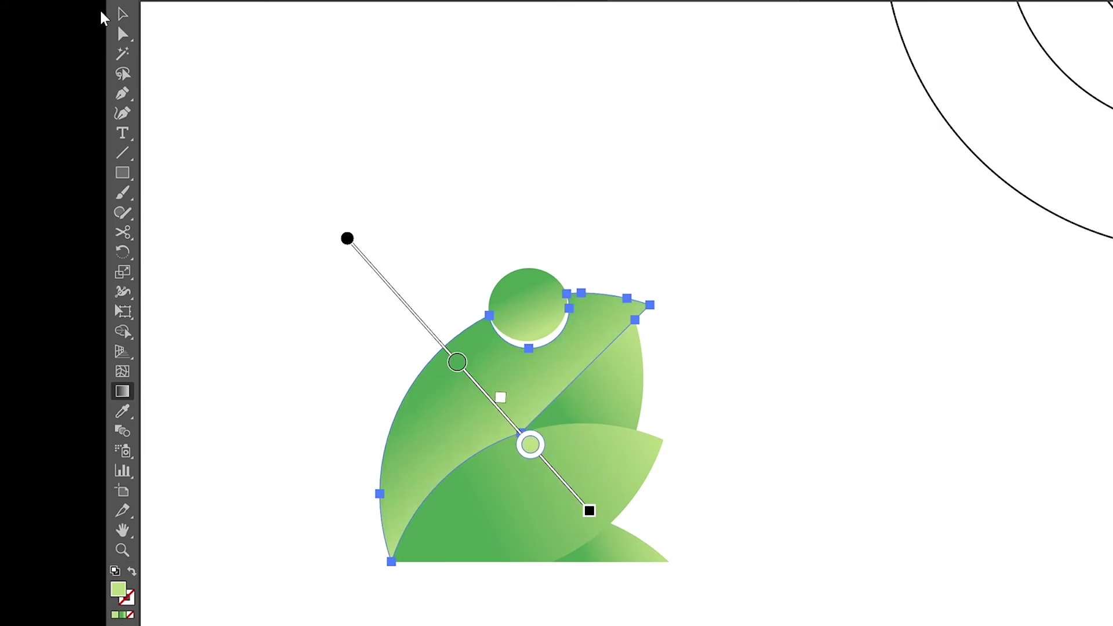
Step: Reverse the head and back shape's gradient diagonally, from dark green beside the throat and leg to light green along the upper back
left_click(122, 14)
left_click(248, 161)
left_click(486, 416)
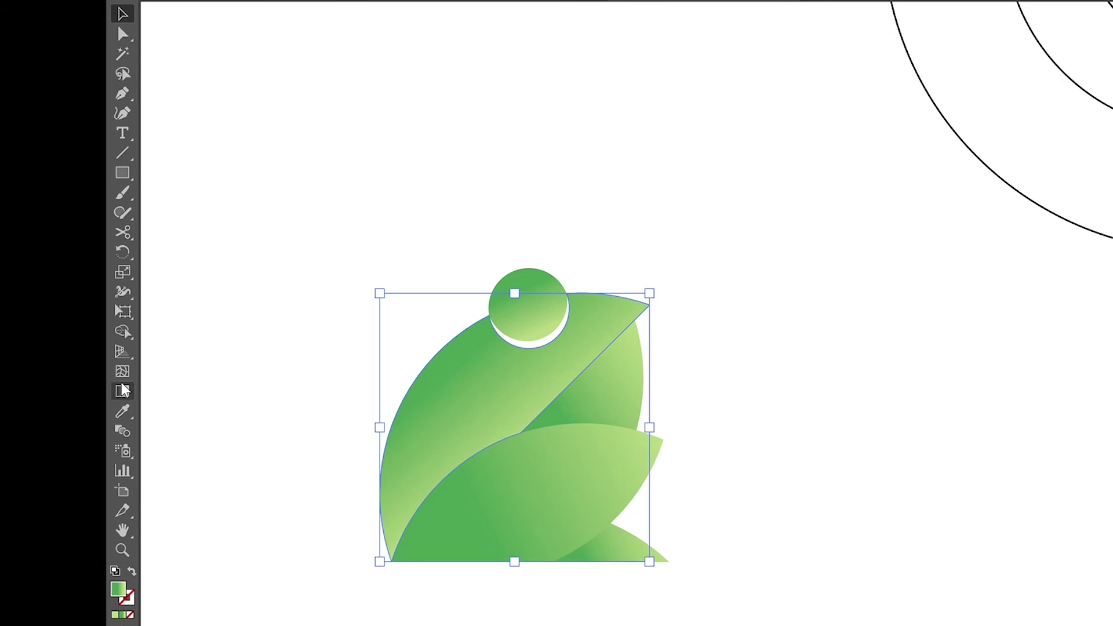
left_click(122, 391)
mouse_move(593, 500)
left_mouse_down()
mouse_move(142, 376)
mouse_move(334, 181)
mouse_move(426, 327)
mouse_move(508, 411)
mouse_move(478, 424)
mouse_move(488, 429)
mouse_move(524, 397)
left_mouse_up()
key("v")
left_click(283, 197)
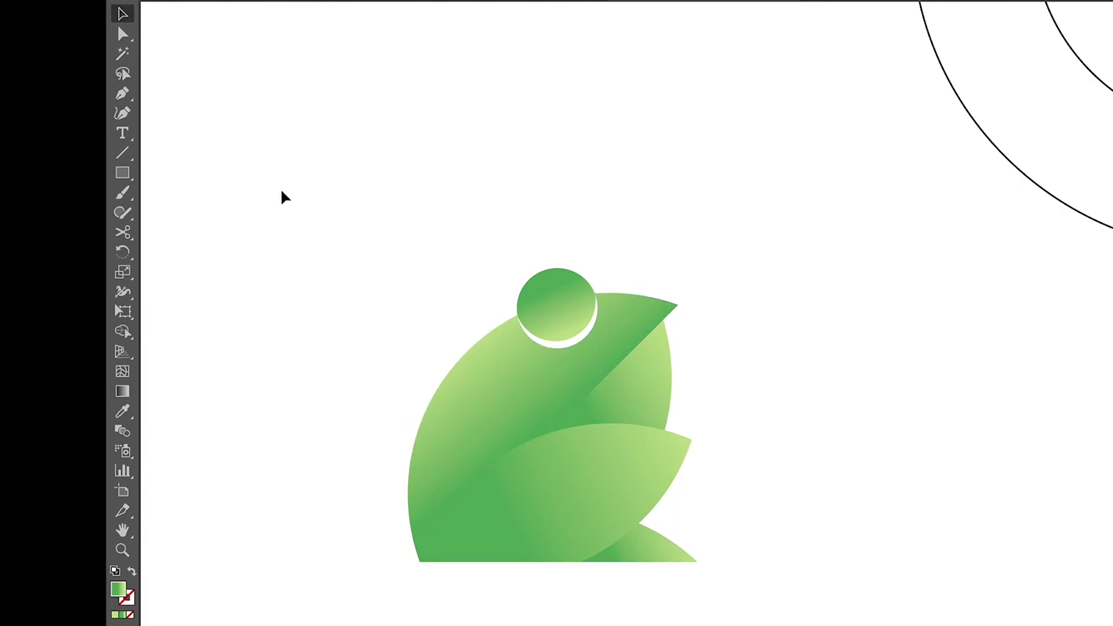